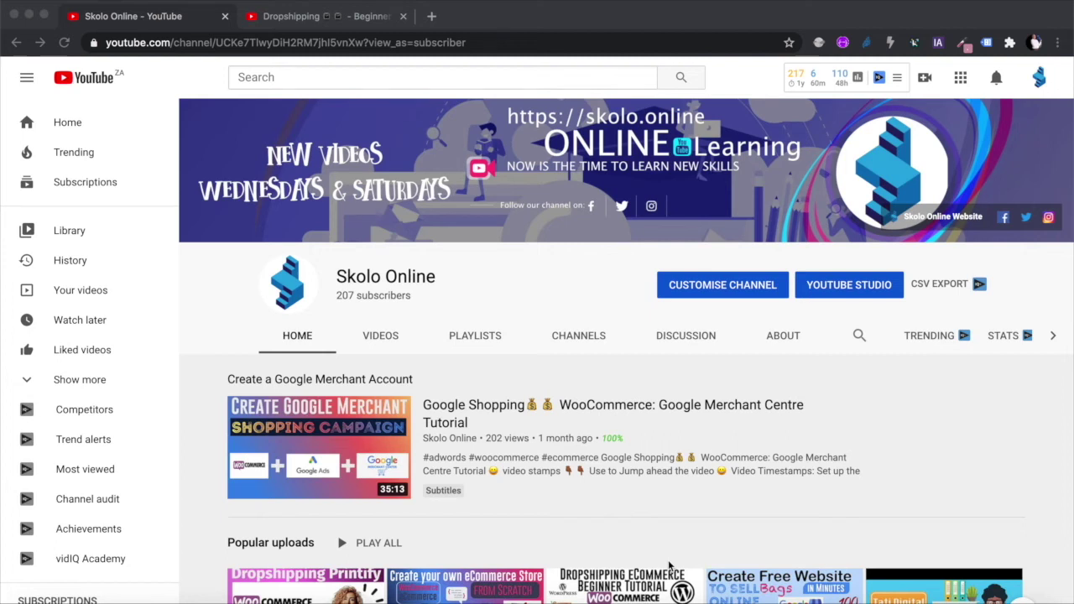
Step: Look through the video sections on the Skolo Online channel's home page
scroll(669, 564, "down", 3)
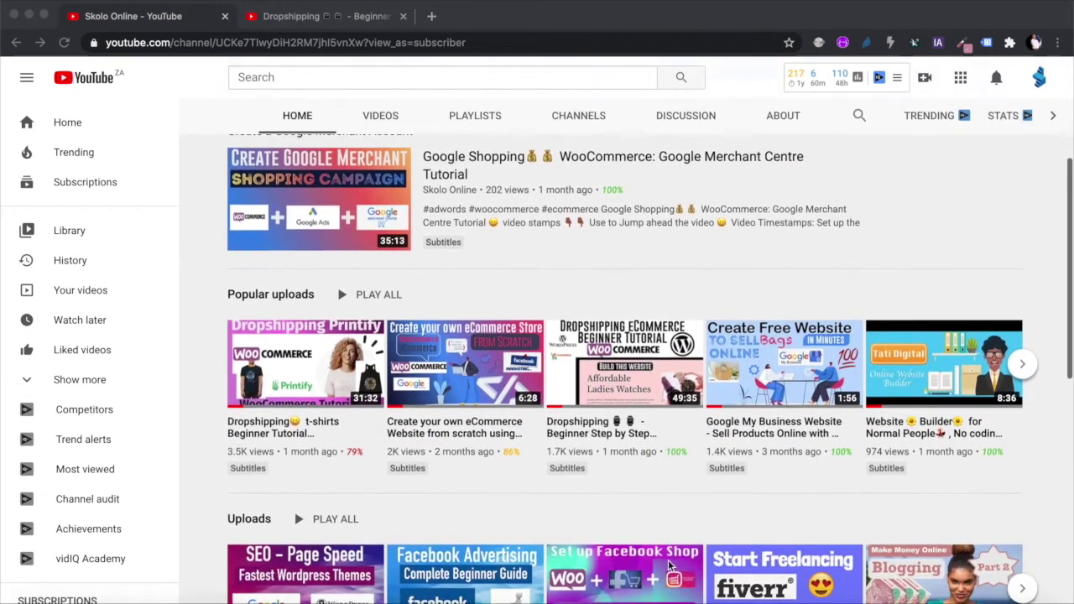
scroll(668, 565, "down", 2)
scroll(669, 565, "down", 3)
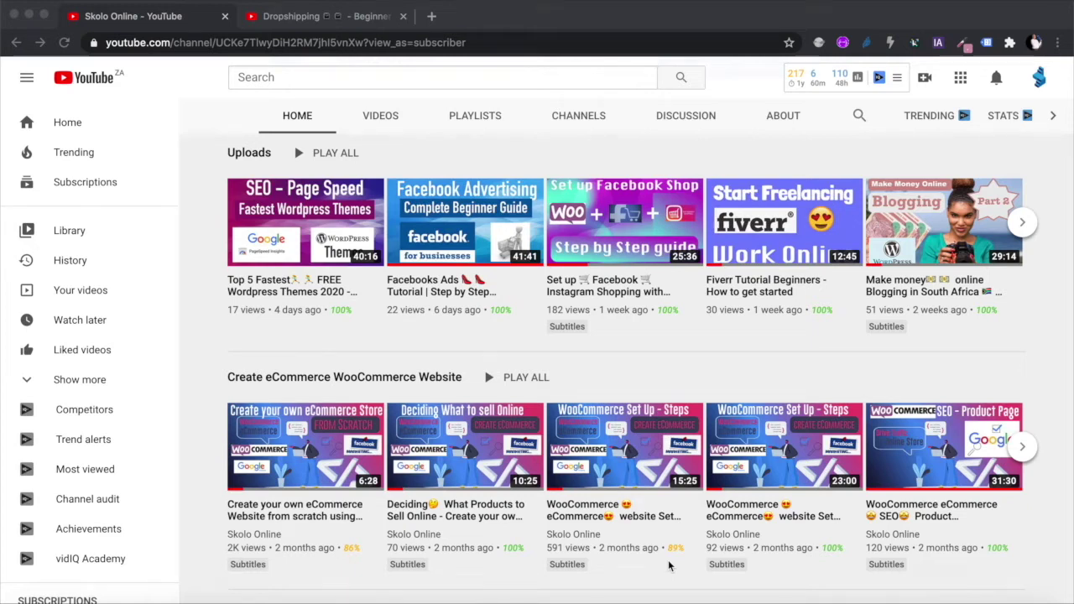
scroll(669, 565, "up", 7)
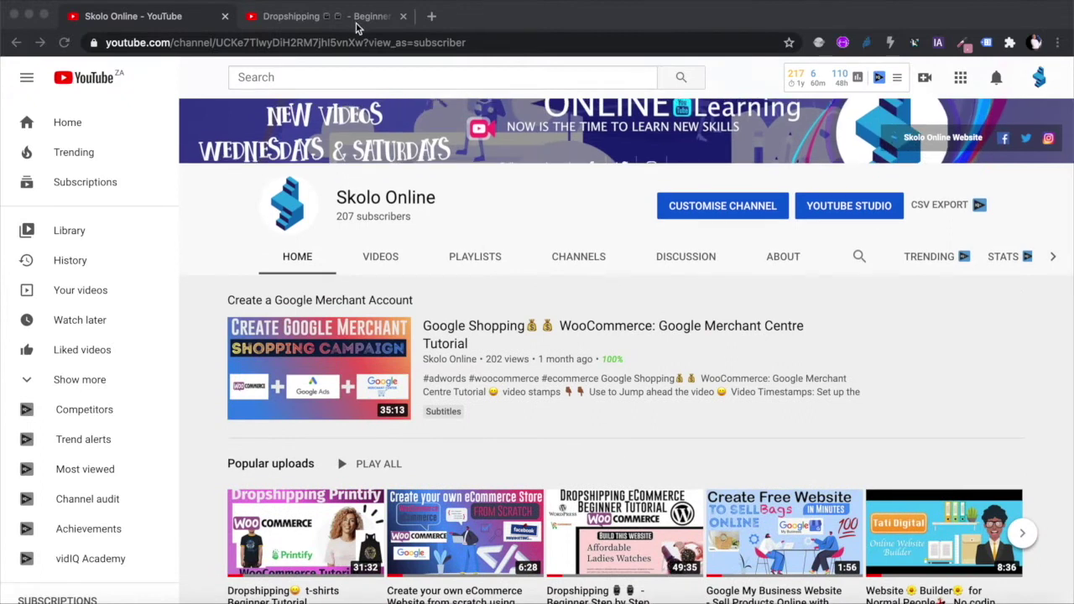
Step: View the open "Dropshipping - Beginner Step by Step Tutorial 2020" video page, including its like controls and comments
left_click(355, 18)
scroll(504, 346, "down", 1)
scroll(505, 349, "down", 1)
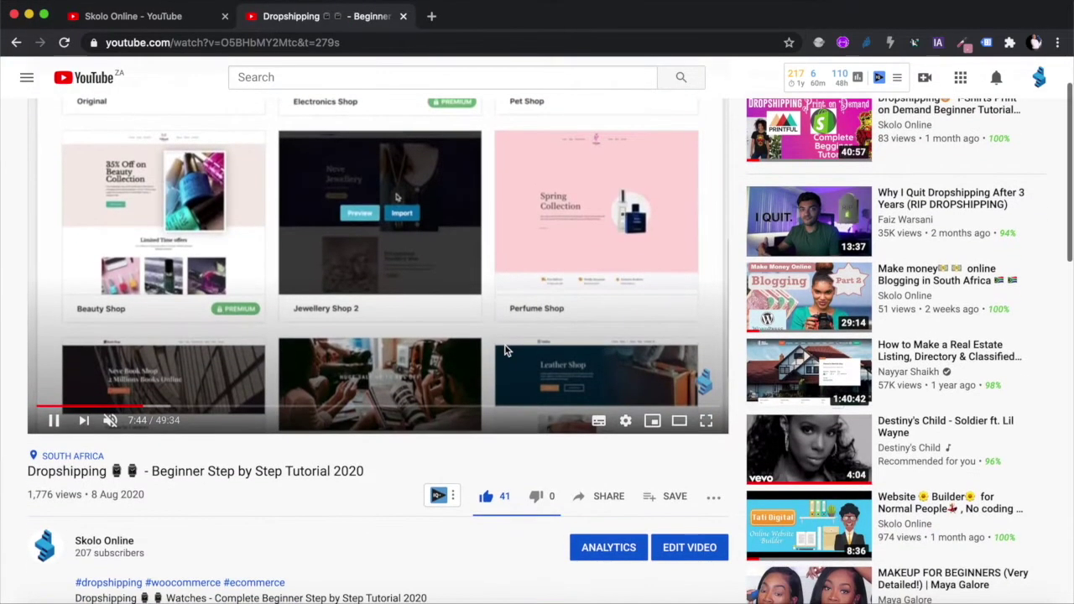
mouse_move(657, 388)
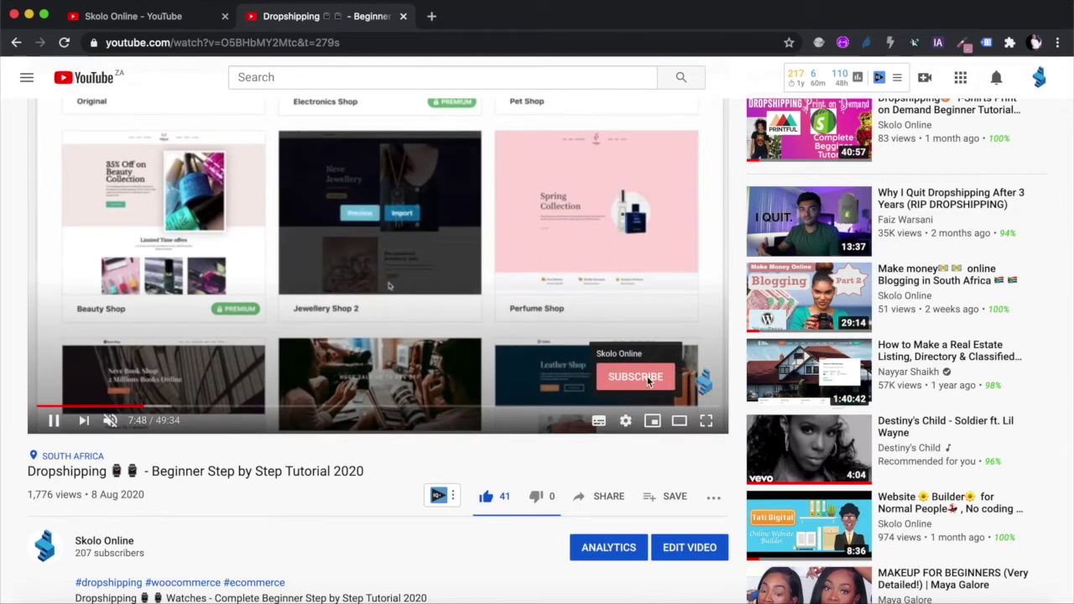
scroll(427, 495, "down", 3)
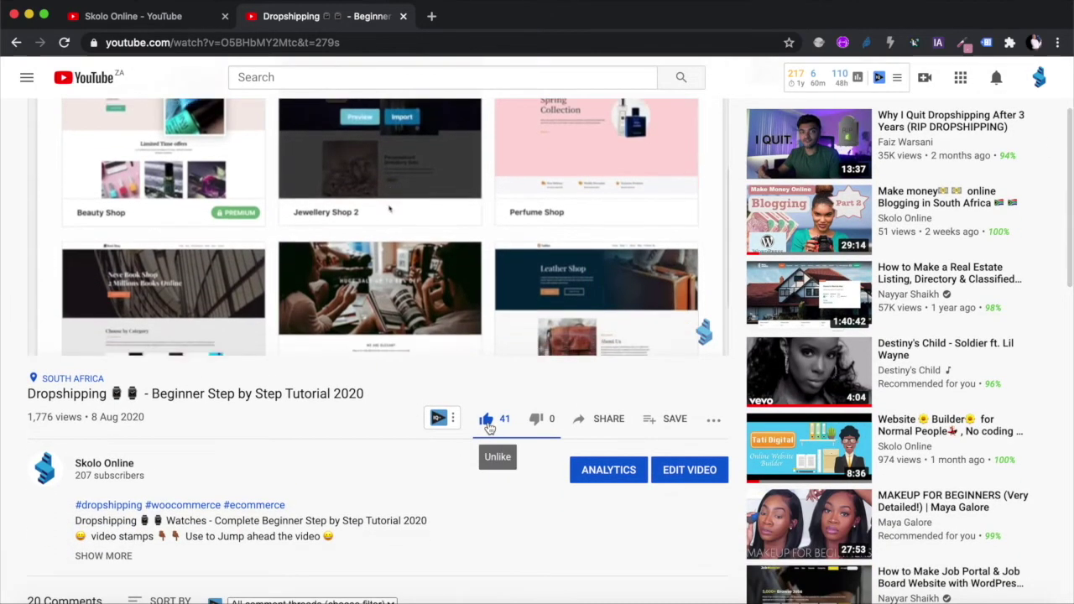
scroll(450, 479, "down", 5)
scroll(447, 485, "down", 3)
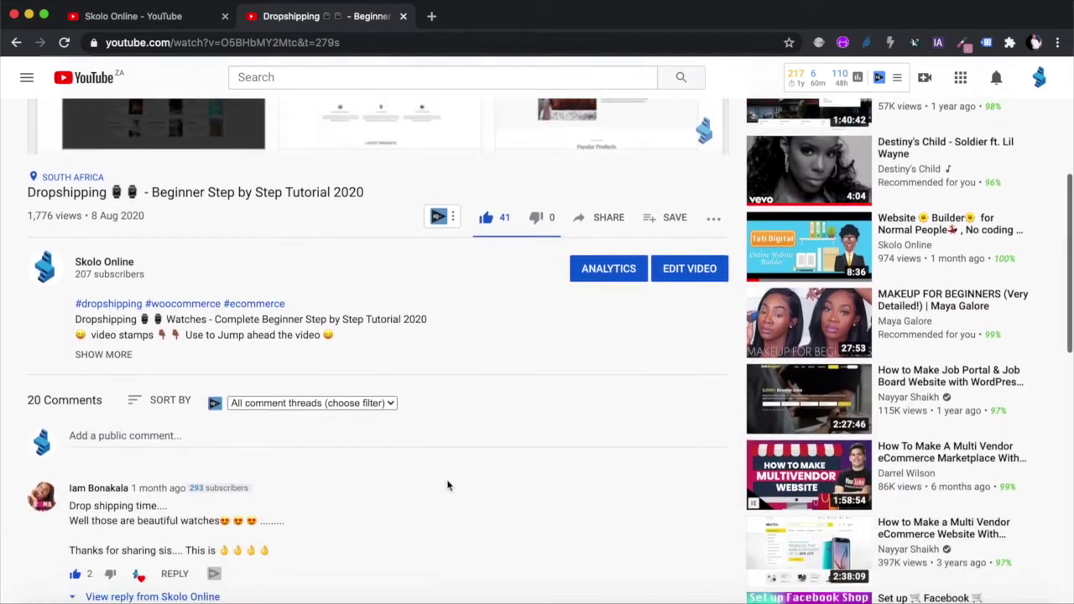
scroll(347, 467, "up", 10)
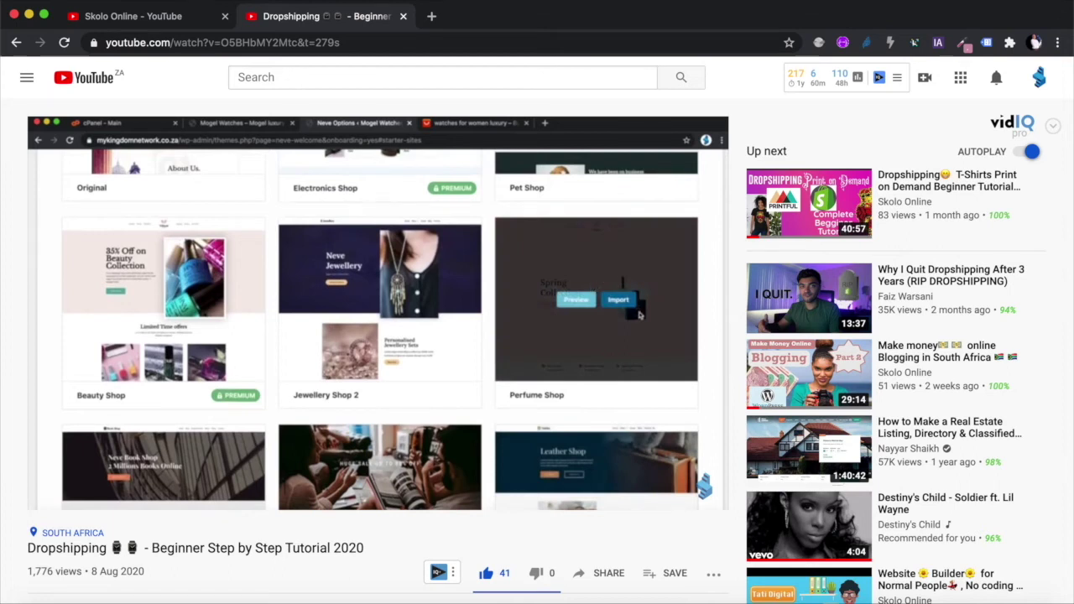
Step: Expand the dropshipping video's description and read through its timestamps, previous-video links and social media links
scroll(348, 468, "down", 7)
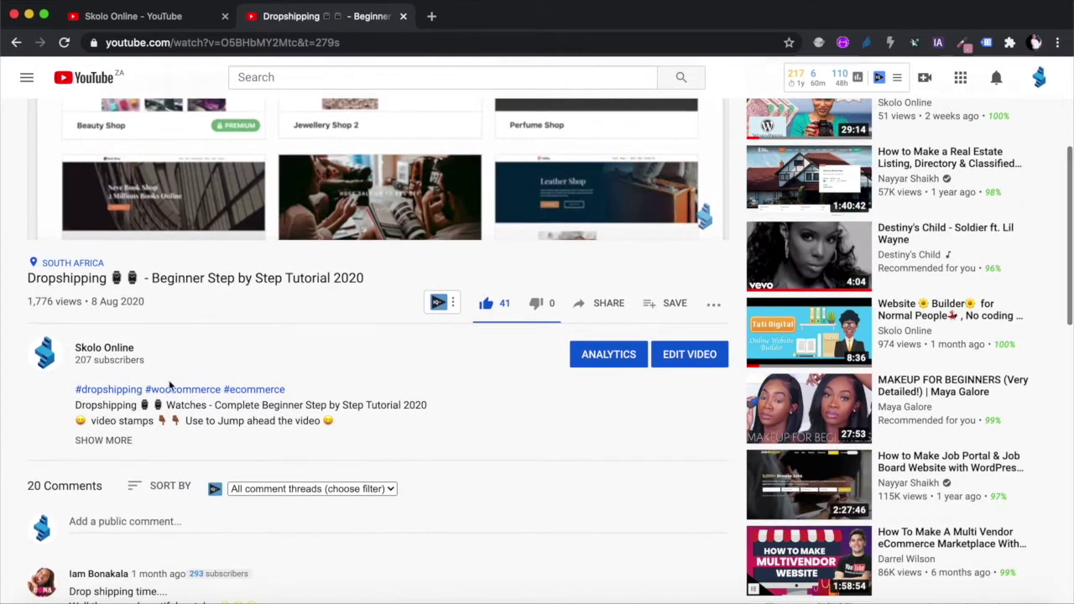
left_click(115, 442)
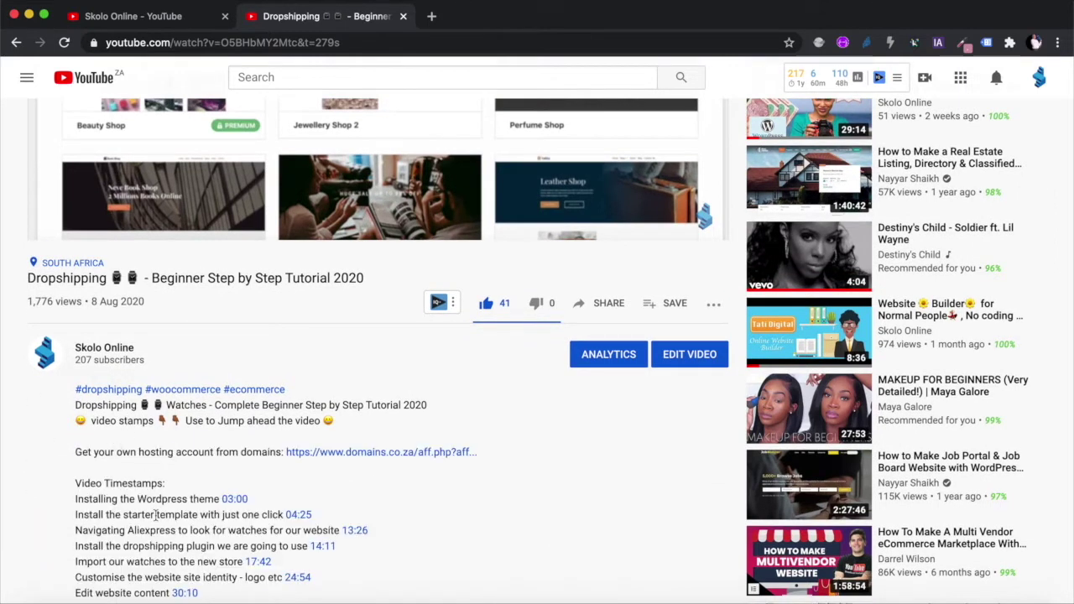
scroll(155, 515, "down", 3)
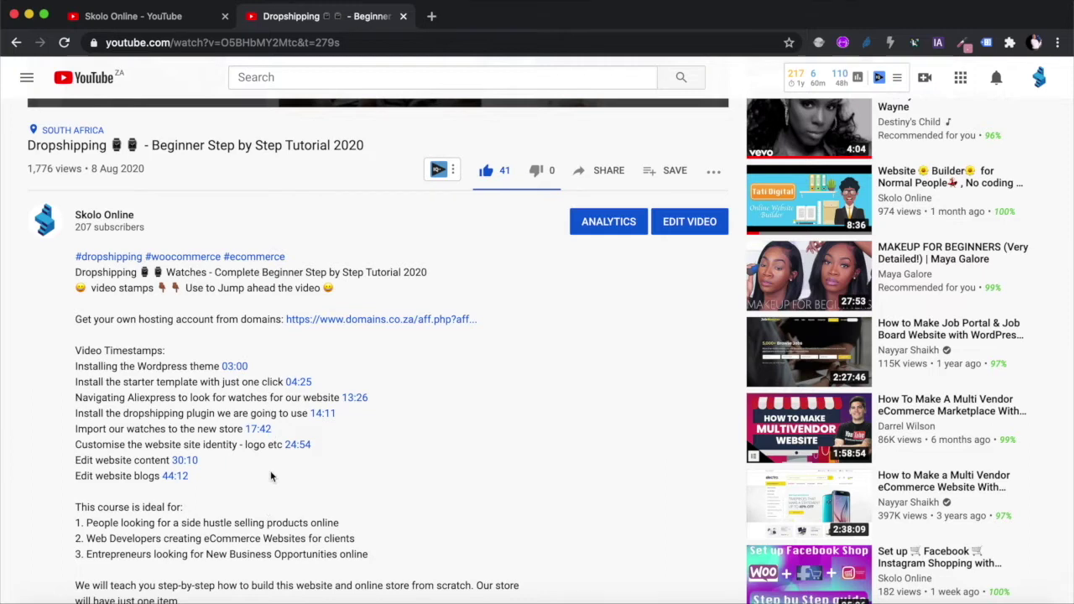
scroll(271, 477, "down", 1)
scroll(271, 476, "down", 5)
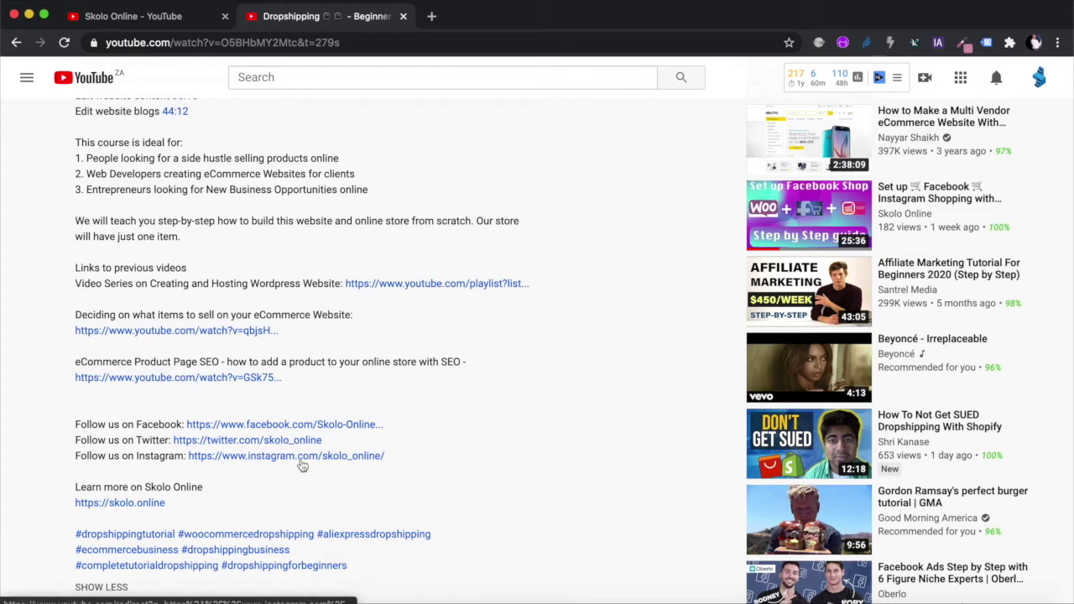
scroll(389, 377, "up", 10)
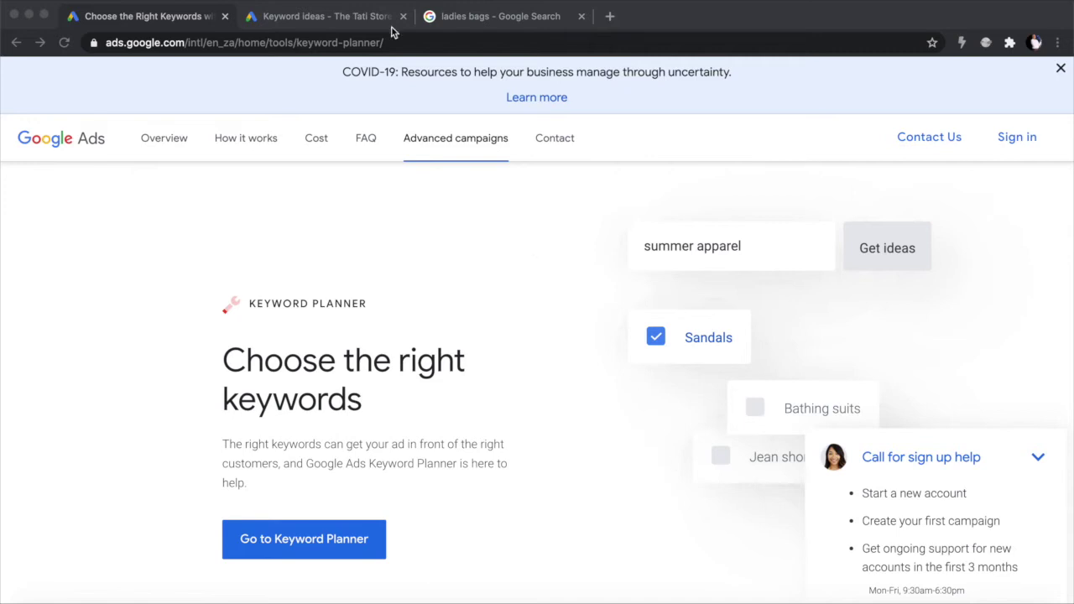
Step: Look over the Keyword Planner landing page, the open keyword ideas and the Google shopping ads for "ladies bags"
left_click(152, 27)
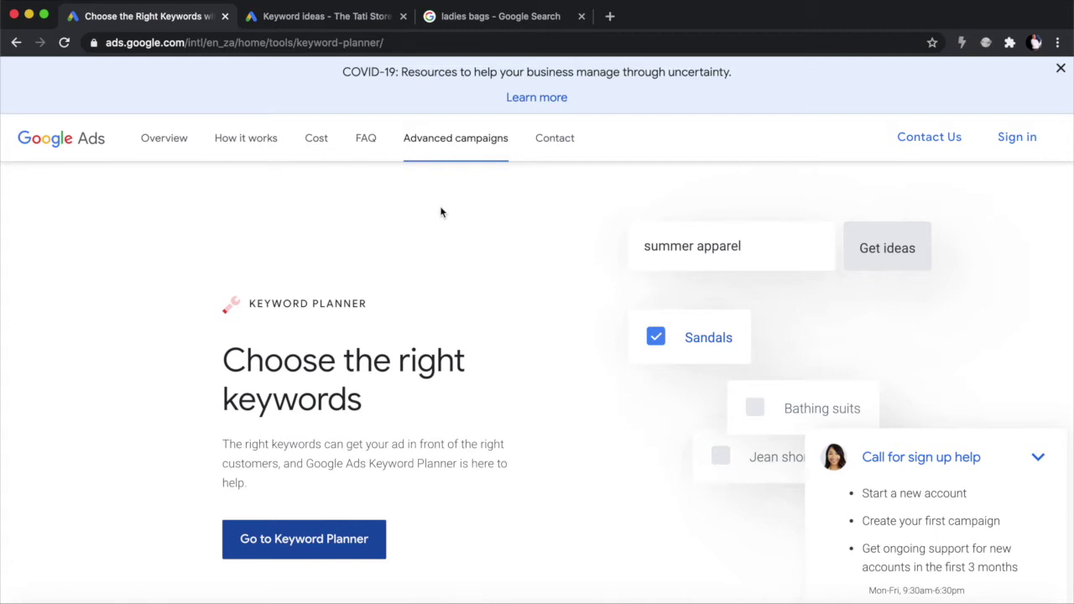
left_click(314, 24)
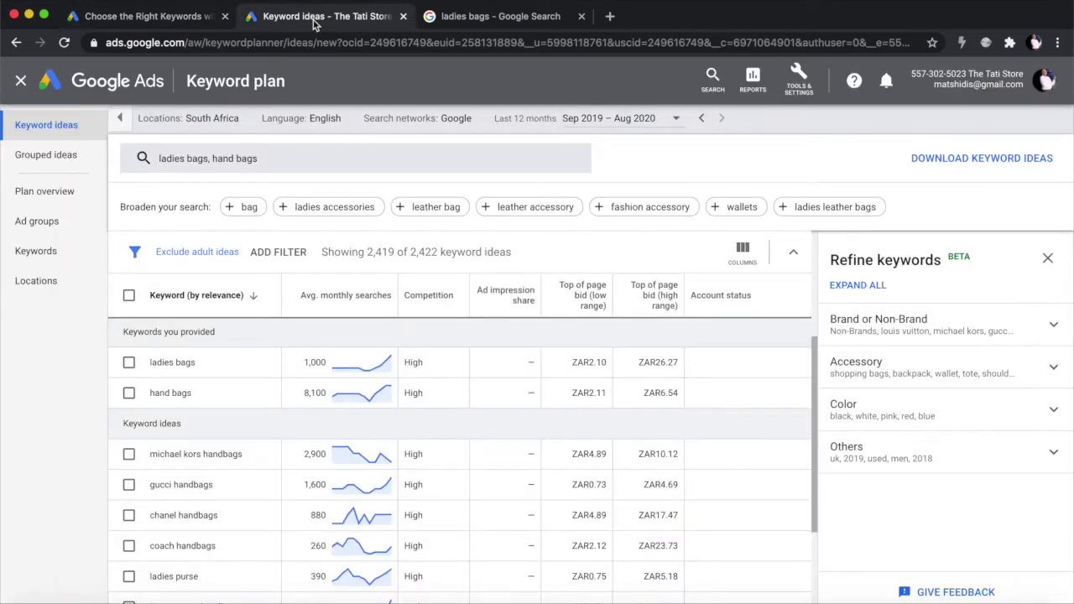
left_click(497, 22)
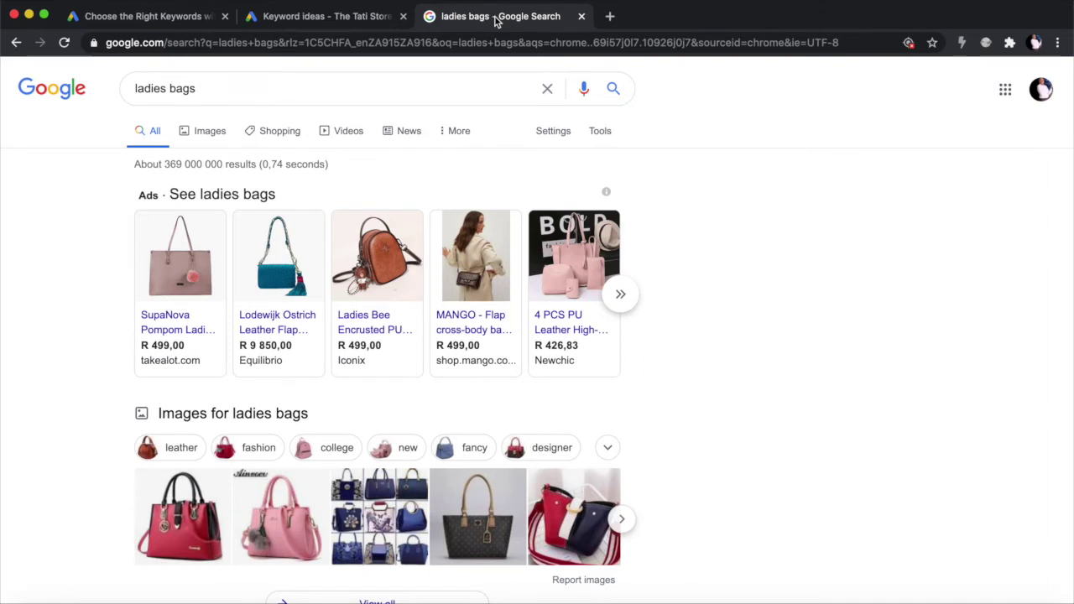
mouse_move(208, 267)
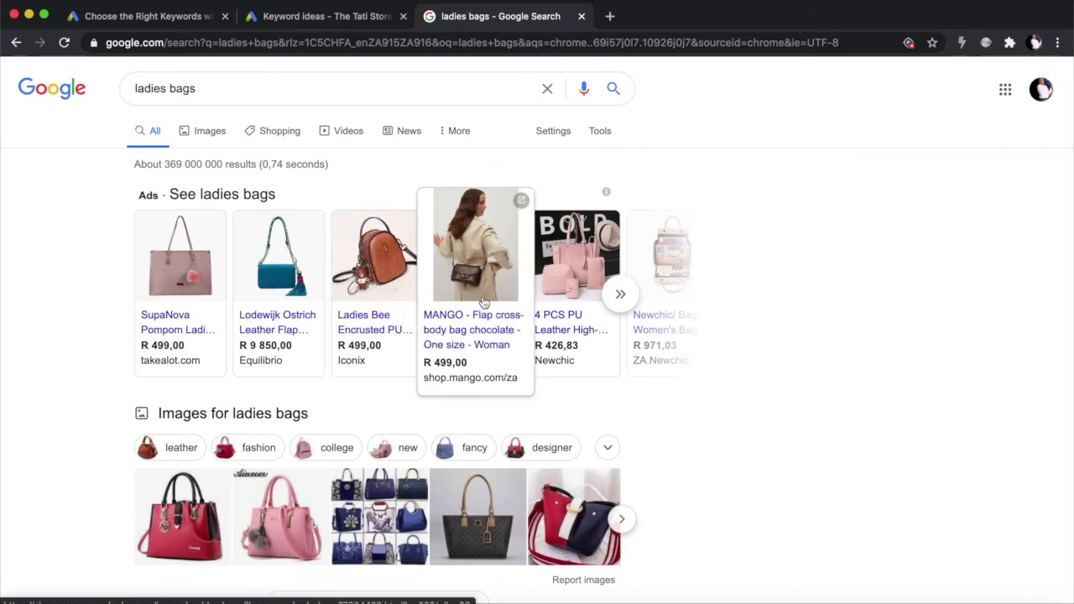
Step: Switch to the Keynote budget table and append "(CPC)" to the "Cost per click" column header
key("ctrl+Left")
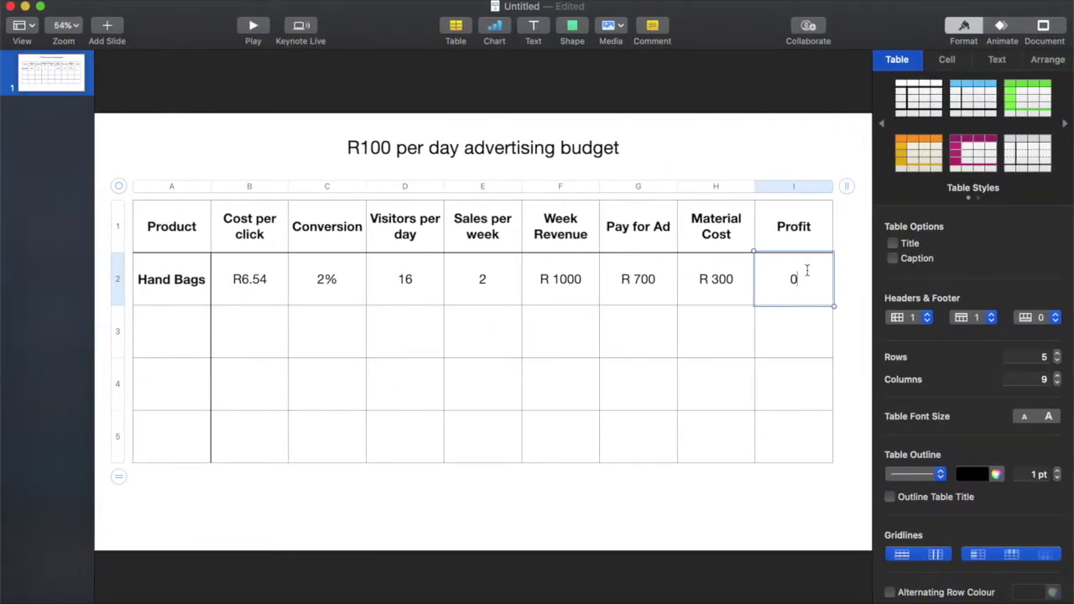
left_click(179, 283)
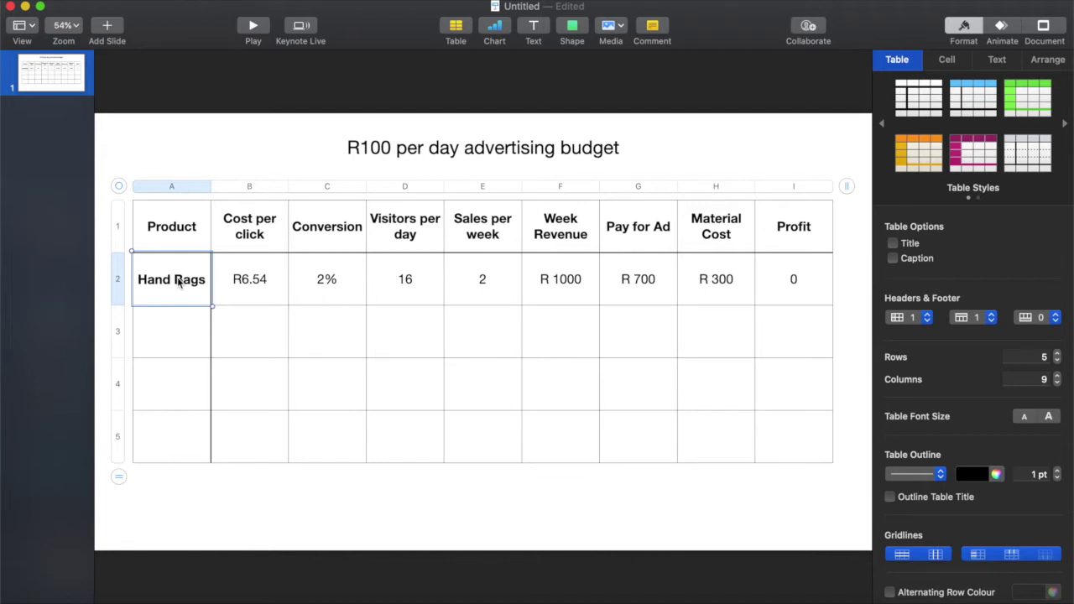
left_click(253, 279)
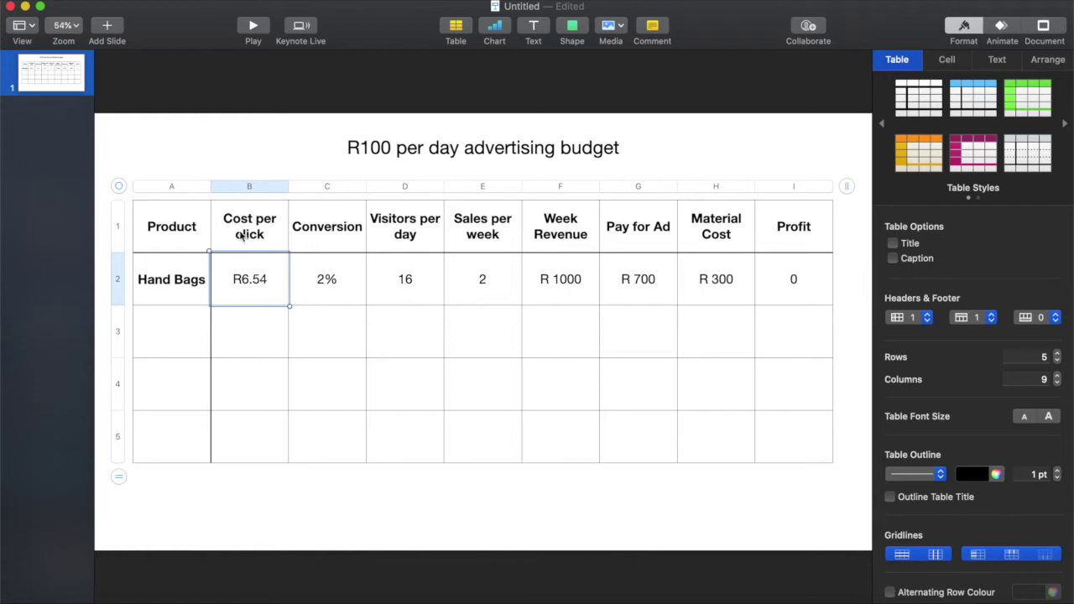
left_click(256, 235)
double_click(258, 236)
left_click(269, 235)
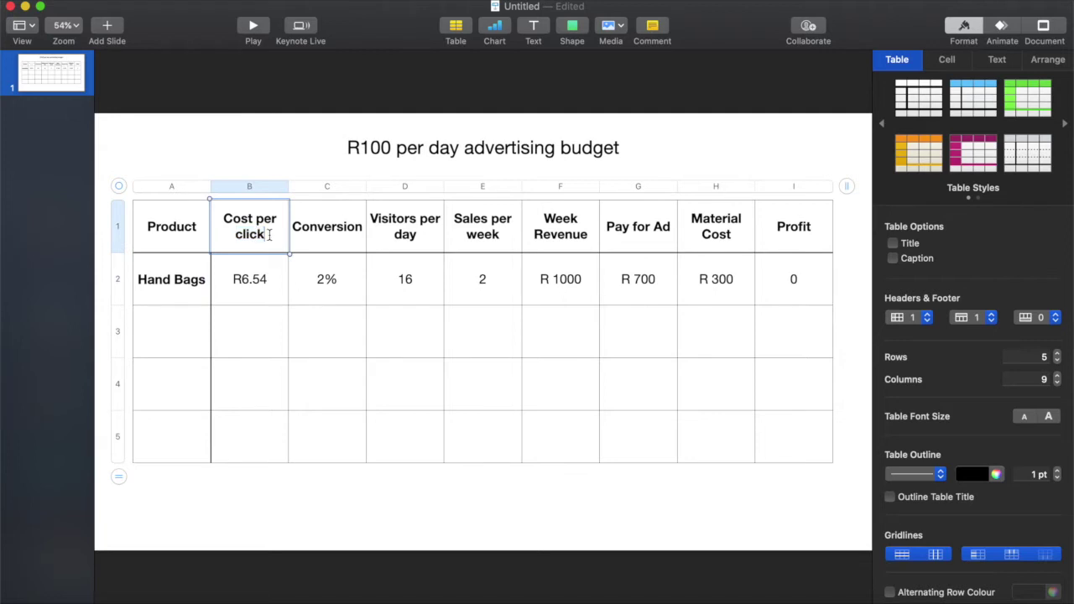
type("(CPC)")
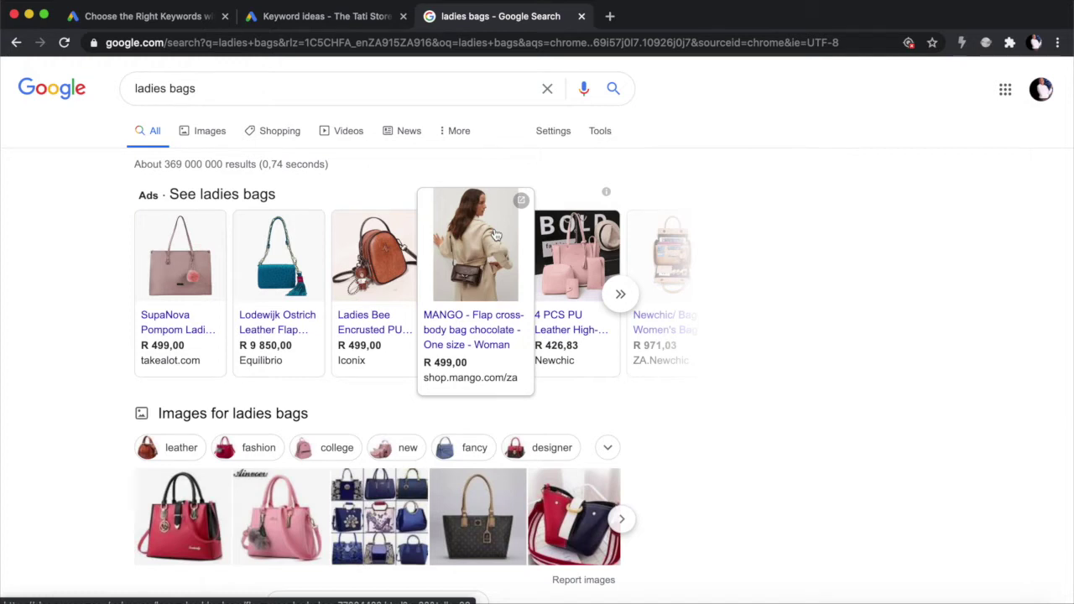
Step: Return to the browser's Keyword Planner pages and review the keyword ideas for ladies bags and hand bags in South Africa
left_click(145, 23)
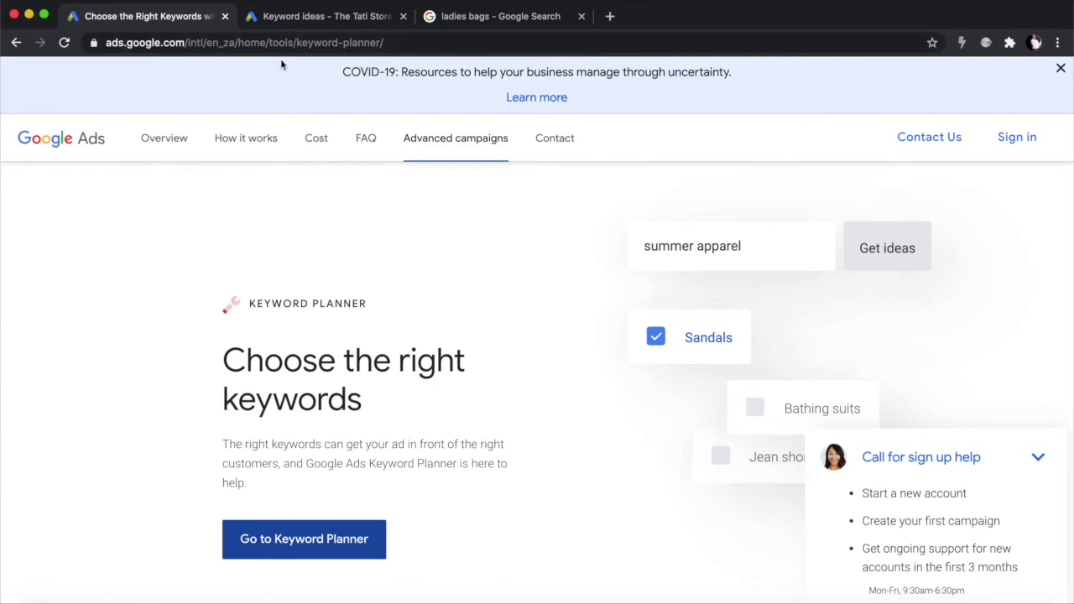
left_click(296, 17)
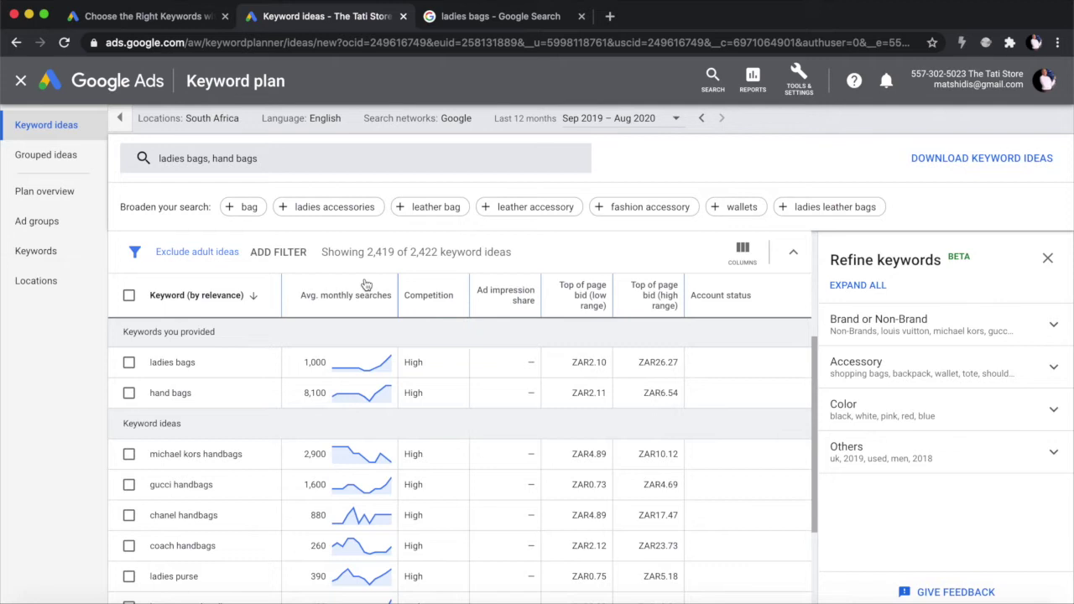
scroll(381, 402, "down", 1)
scroll(373, 445, "up", 3)
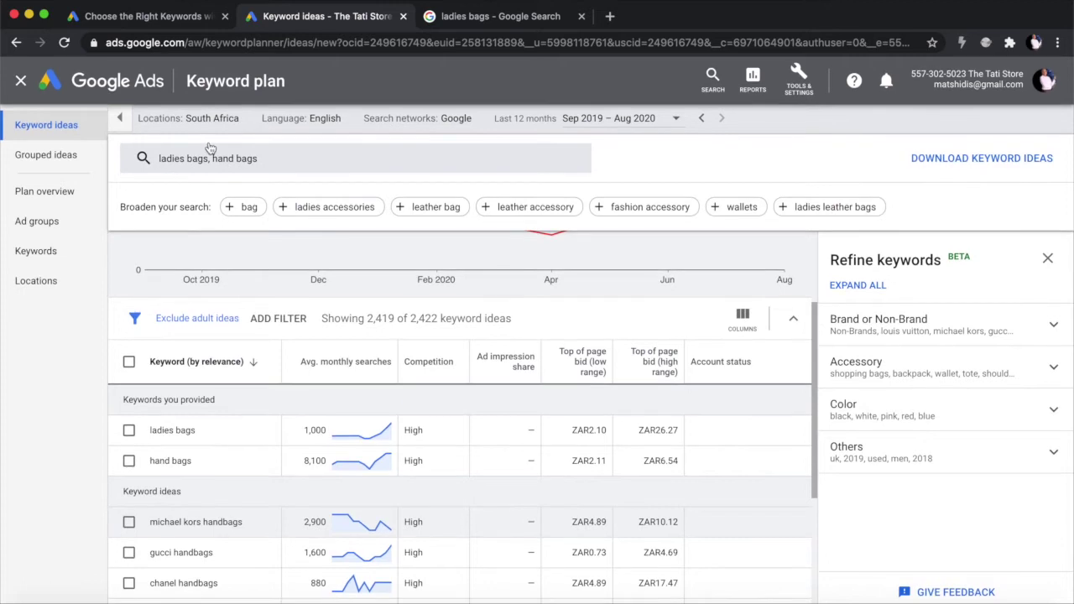
scroll(258, 349, "down", 4)
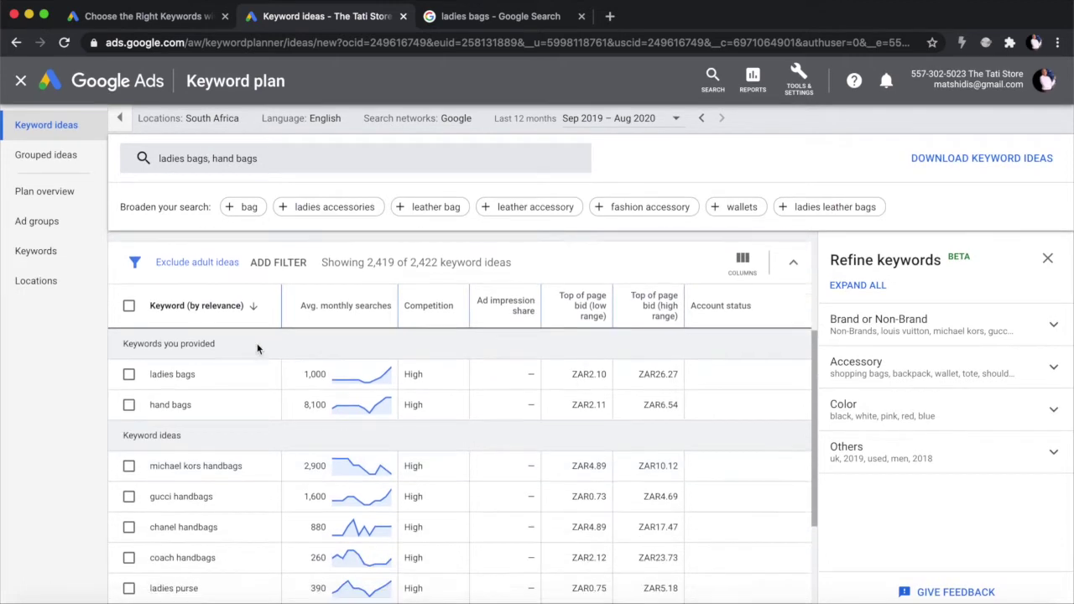
scroll(258, 349, "up", 2)
scroll(257, 349, "down", 1)
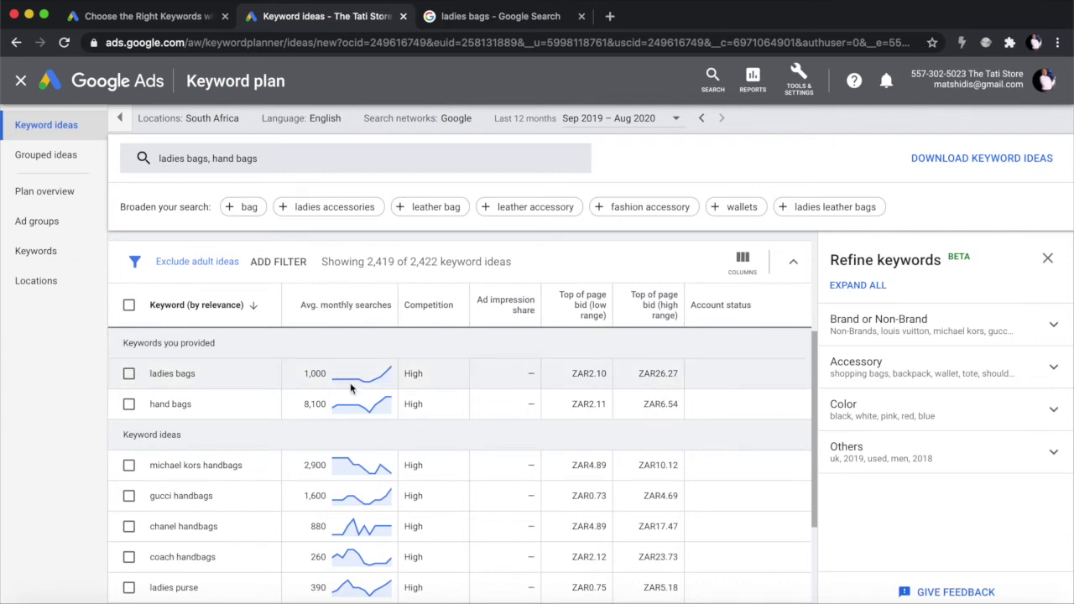
Step: Select the "hand bags" keyword under the provided keywords after checking the search volume and top-of-page bid columns
mouse_move(356, 382)
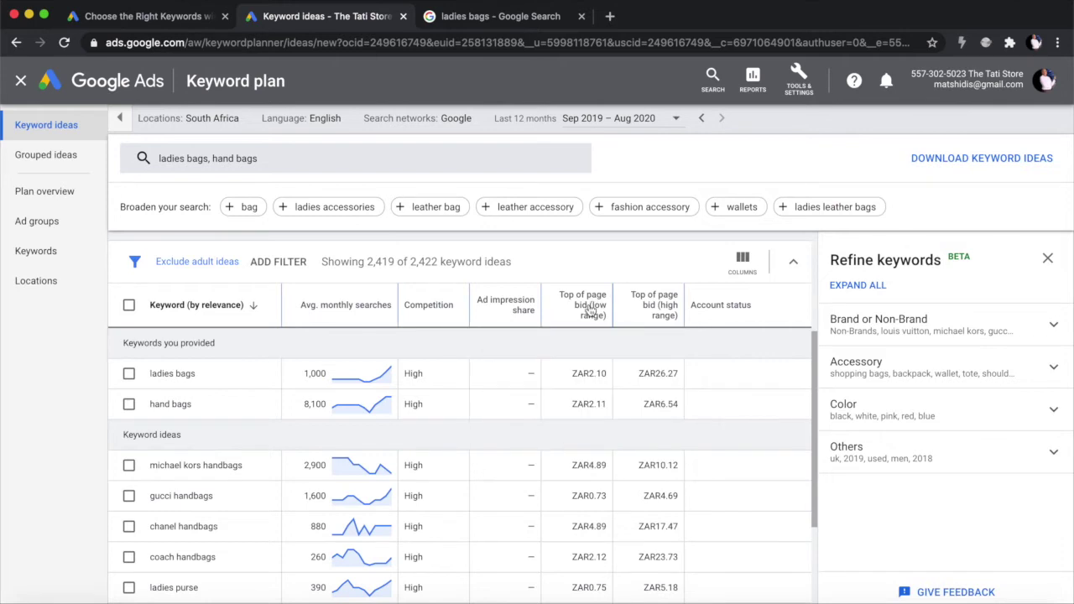
mouse_move(575, 307)
mouse_move(676, 319)
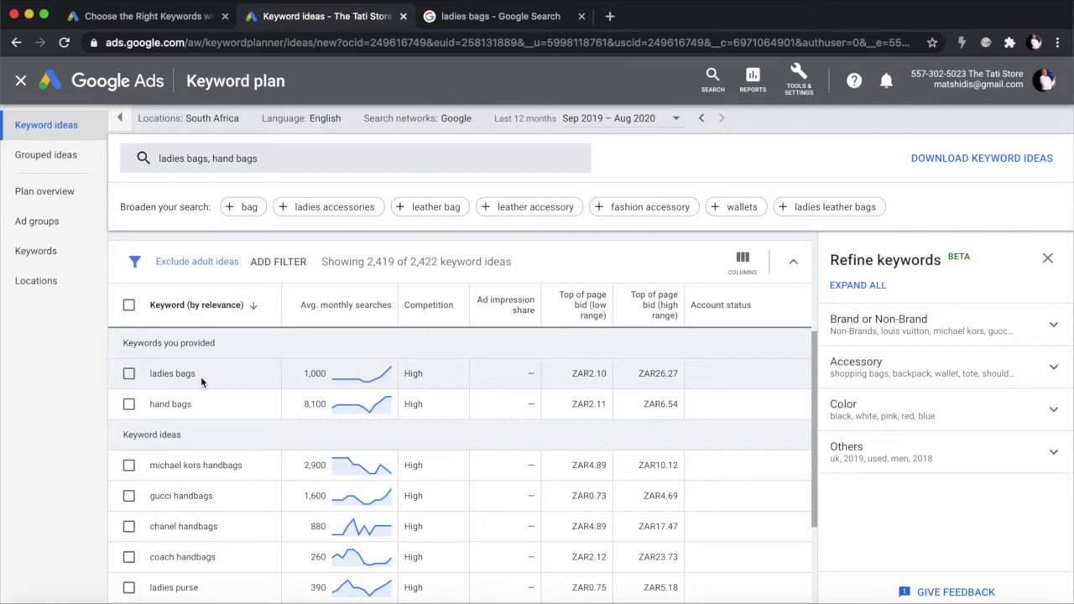
mouse_move(325, 368)
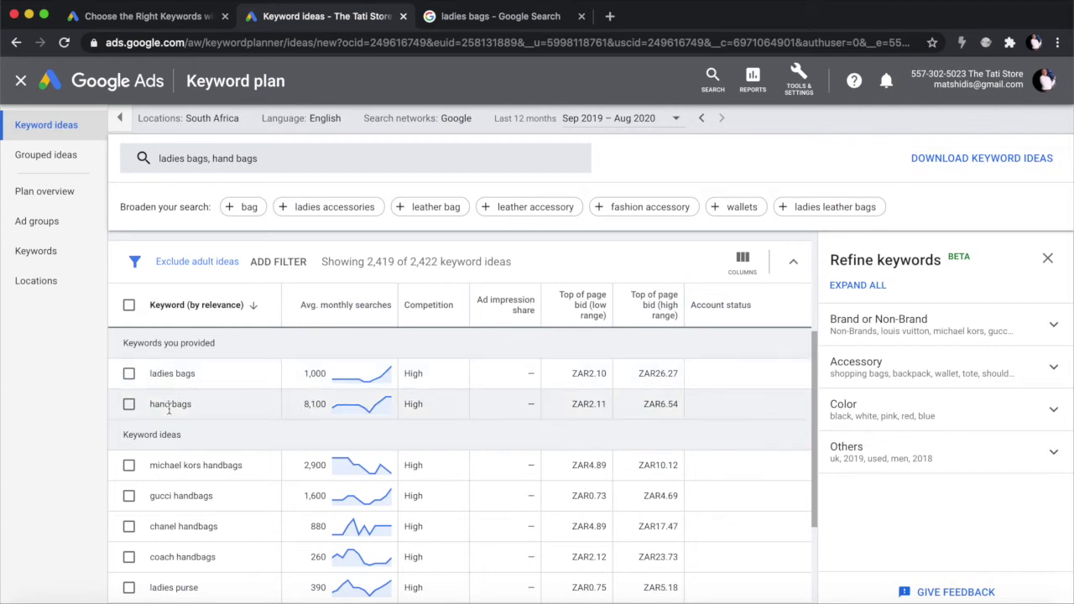
left_click(130, 405)
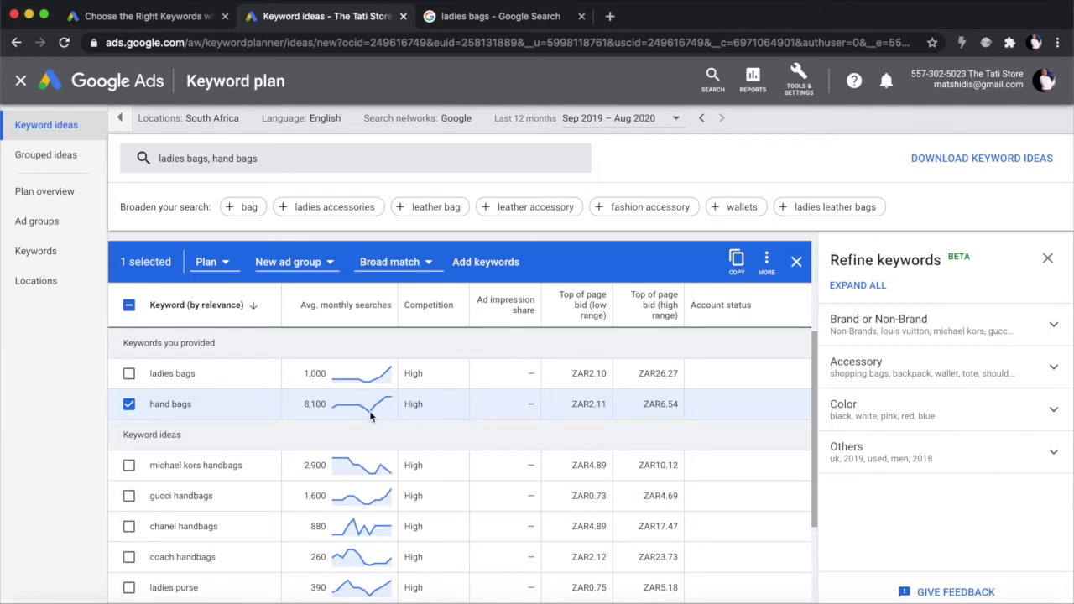
mouse_move(374, 410)
Step: Compare the Google shopping ads for "ladies bags" with the high-range top-of-page bid for "hand bags" in Keyword Planner
left_click(489, 17)
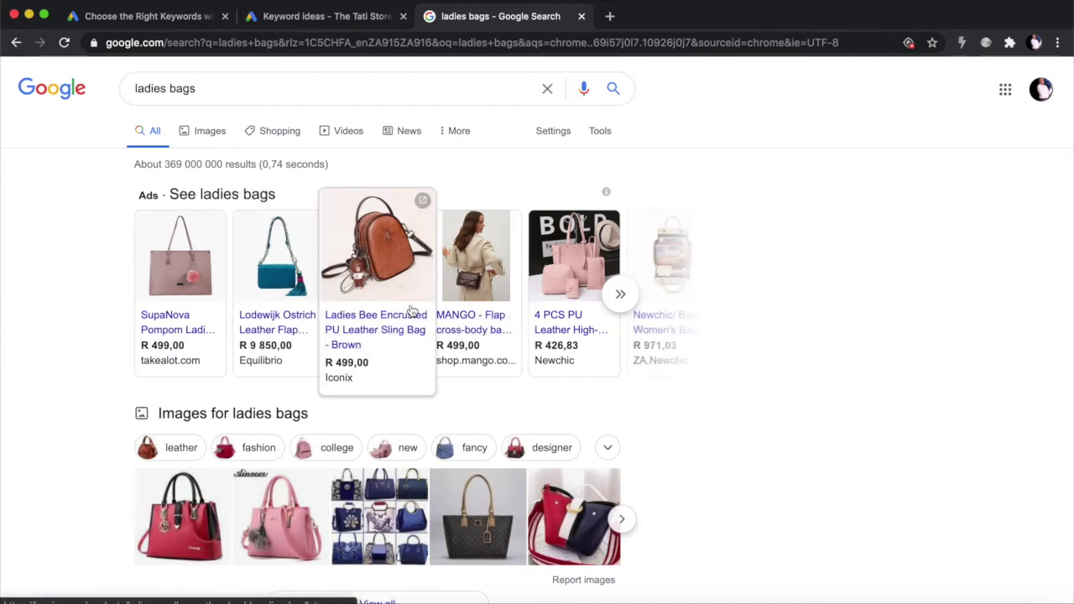
left_click(335, 18)
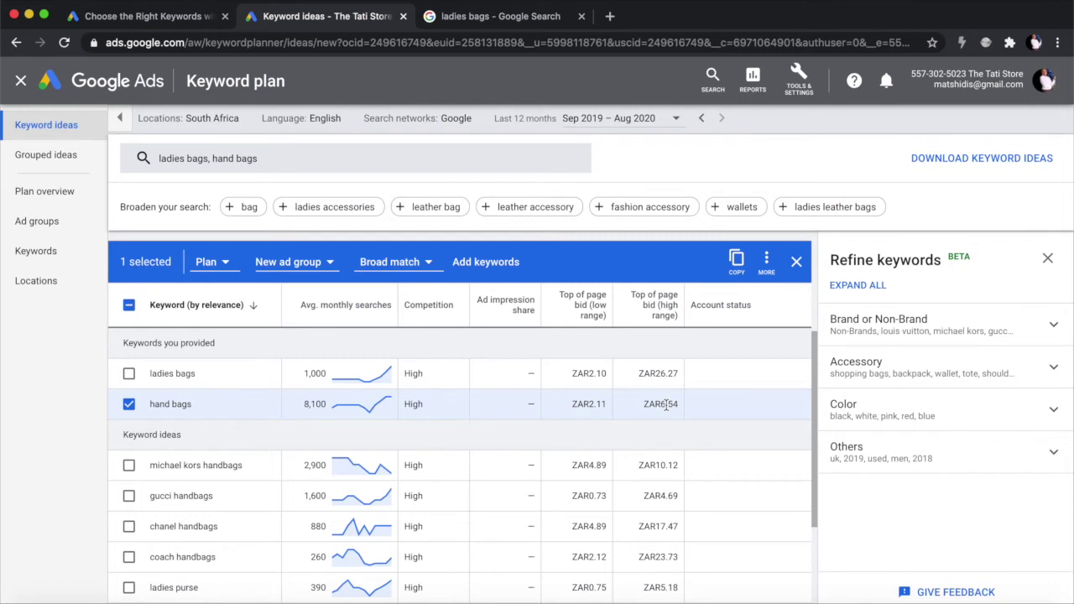
left_click(495, 16)
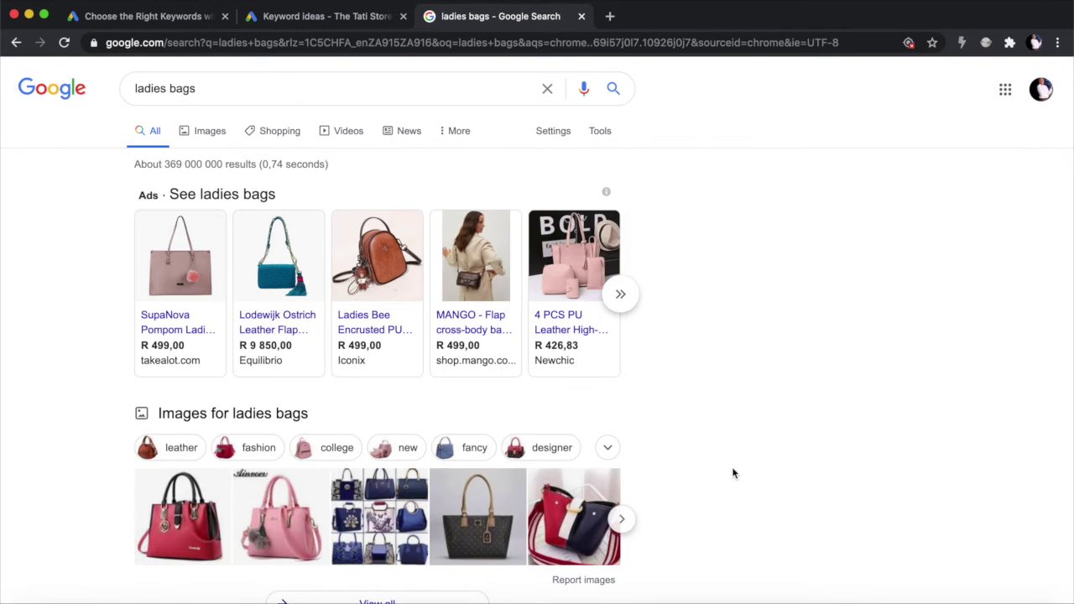
left_click(330, 15)
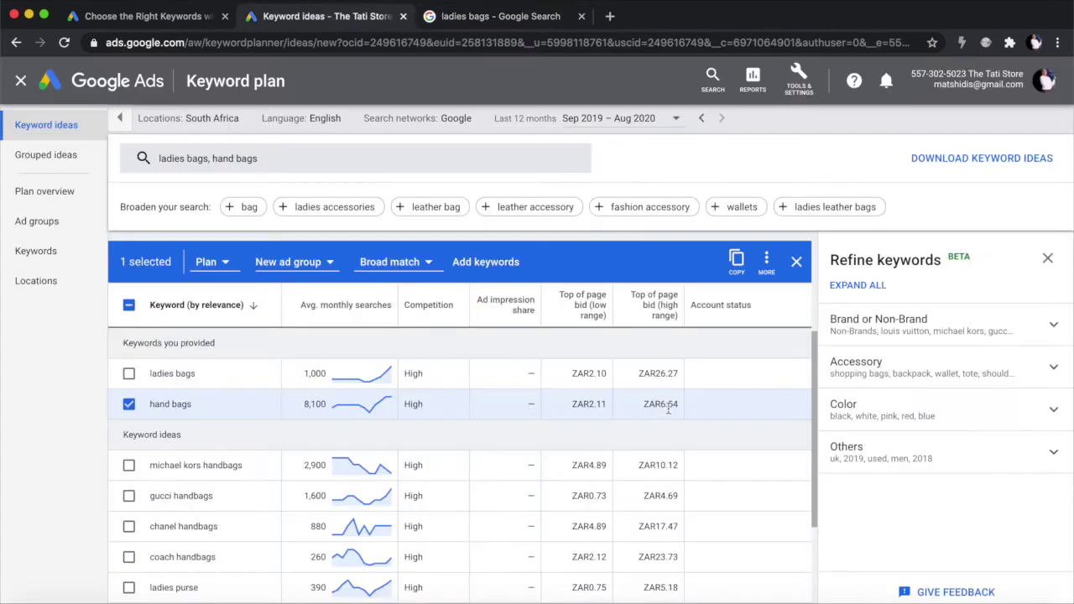
Step: Recheck the ladies bags shopping ads and hand bags bid, then switch to Keynote to review the Hand Bags cost per click and conversion
left_click(480, 18)
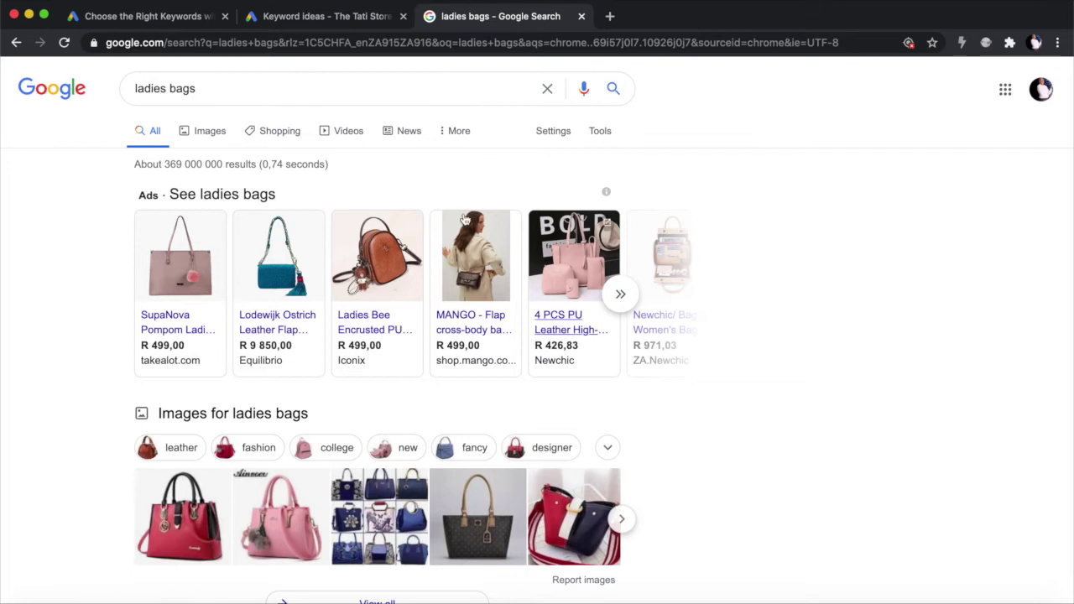
left_click(314, 16)
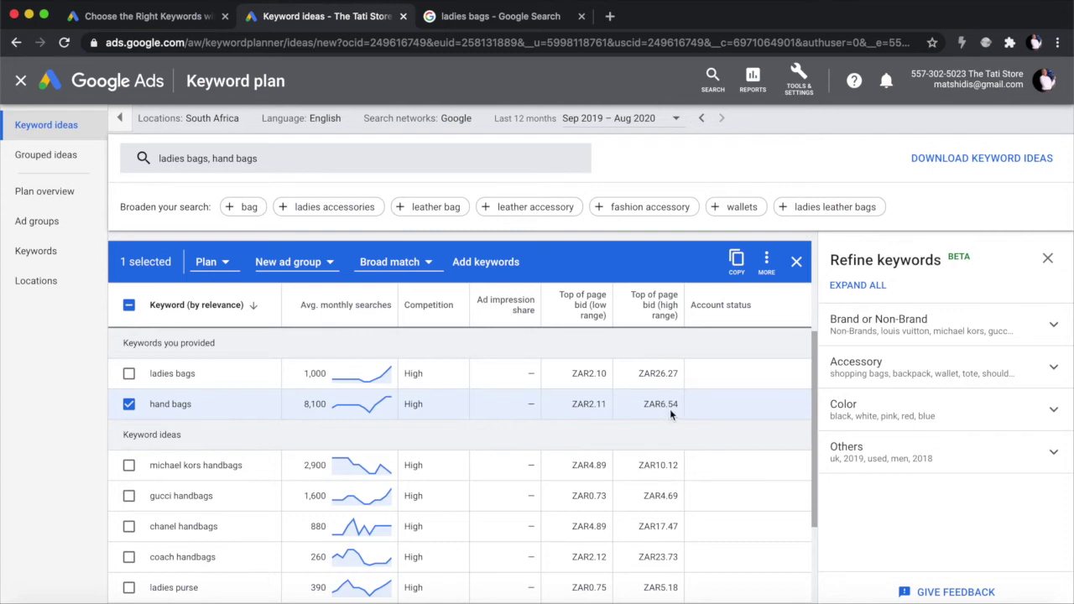
key("ctrl+Left")
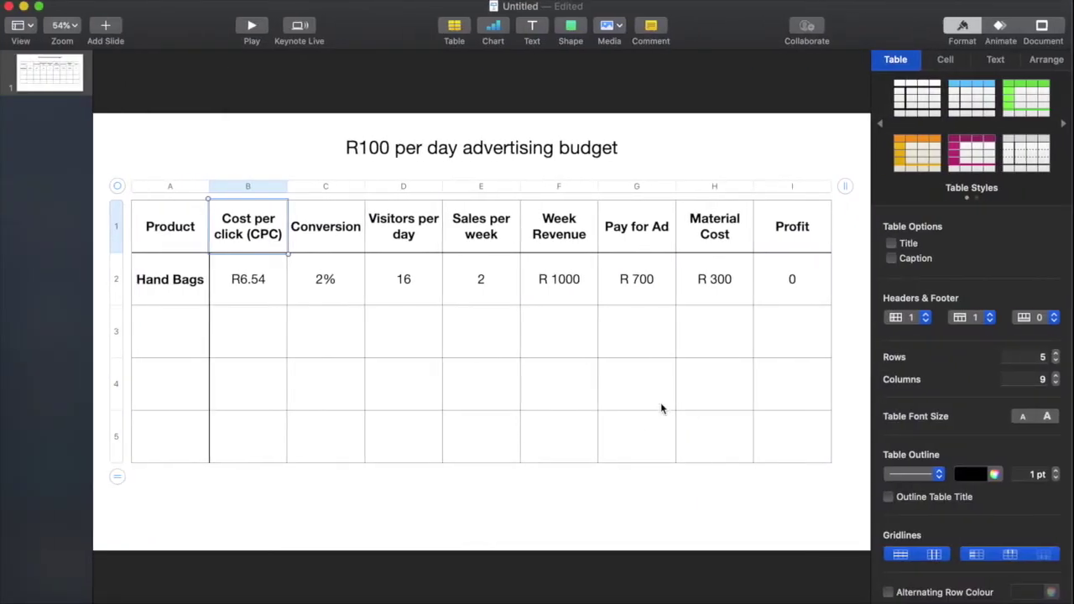
left_click(267, 280)
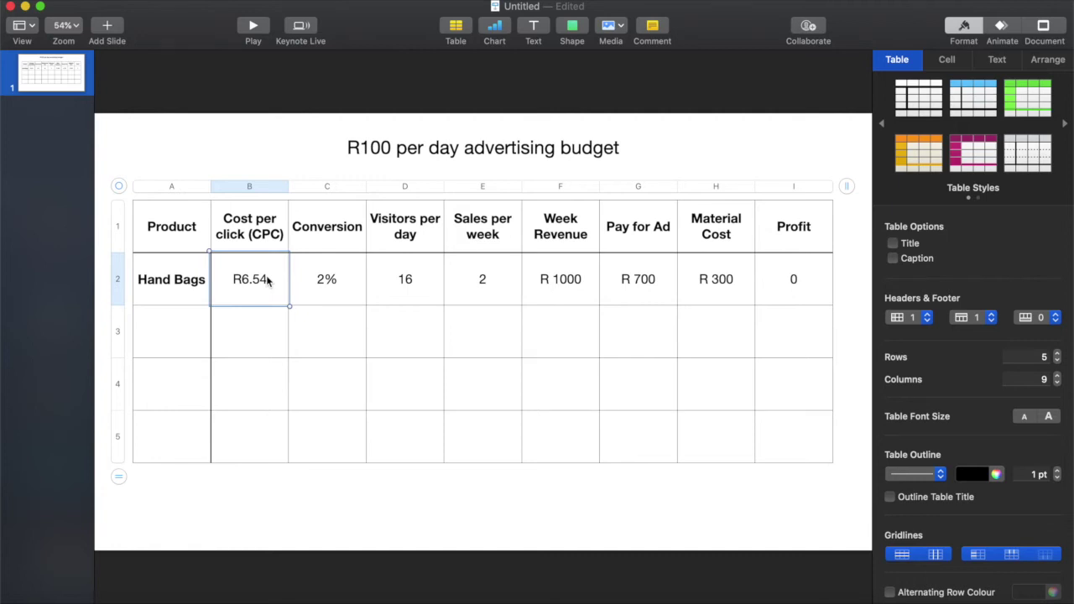
left_click(332, 289)
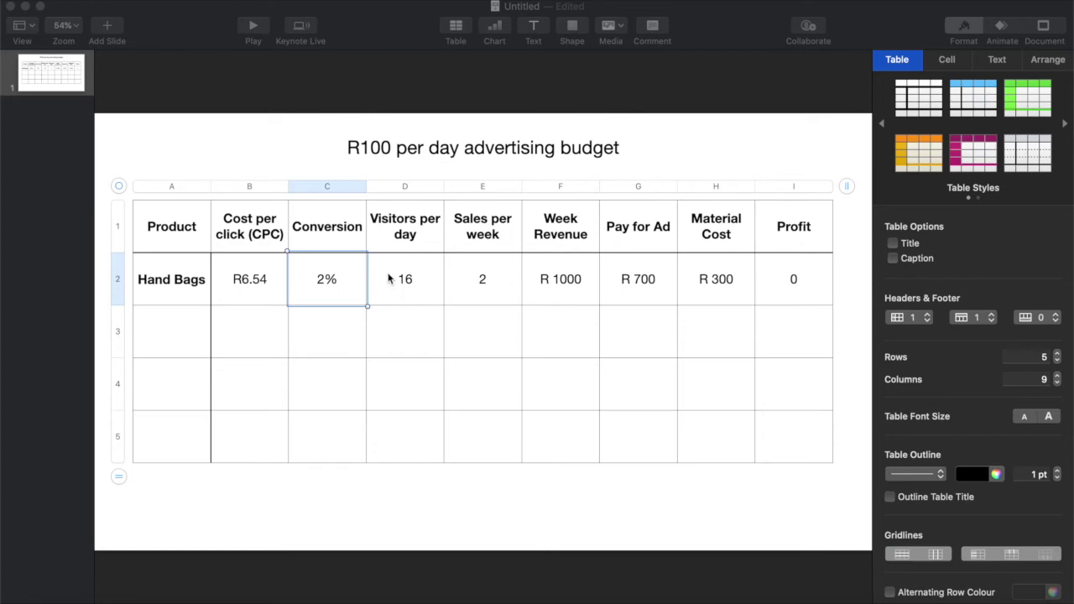
Step: Select the "R100 per day advertising budget" title and move it slightly to the right above the table
left_click(428, 153)
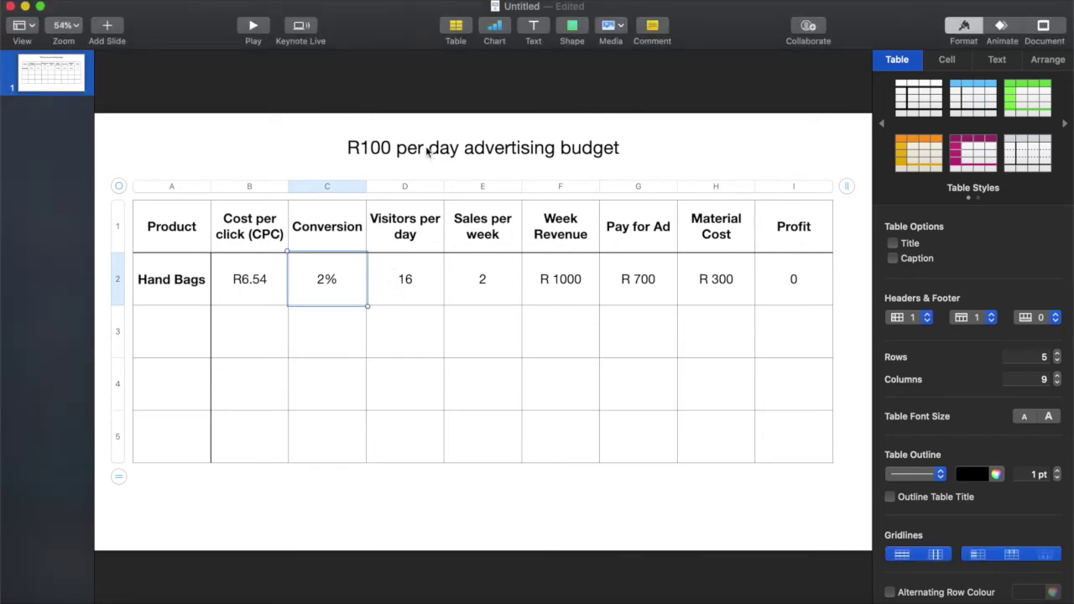
left_click(427, 150)
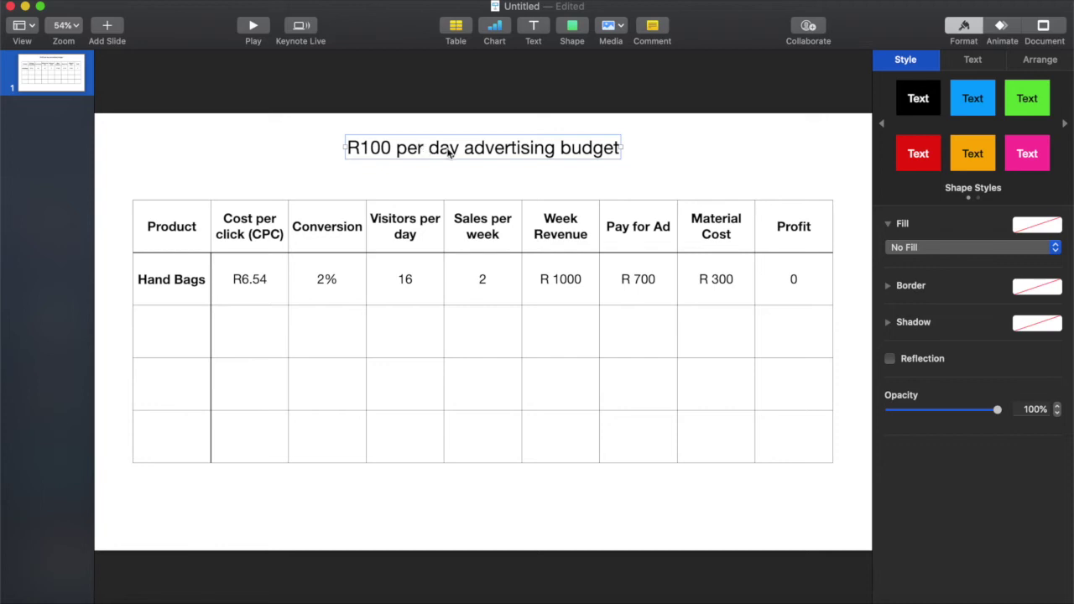
mouse_move(486, 149)
left_mouse_down()
mouse_move(555, 140)
mouse_move(541, 152)
mouse_move(500, 152)
left_mouse_up()
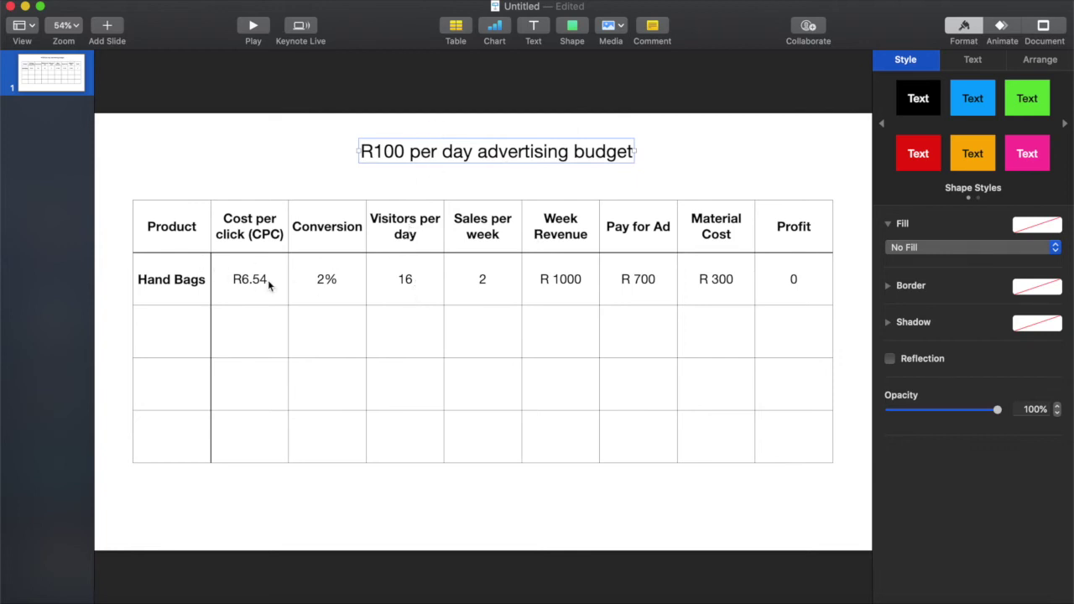
Step: Review the Hand Bags row from visitors per day through material cost, consulting the ladies bags search results in the browser along the way
left_click(408, 280)
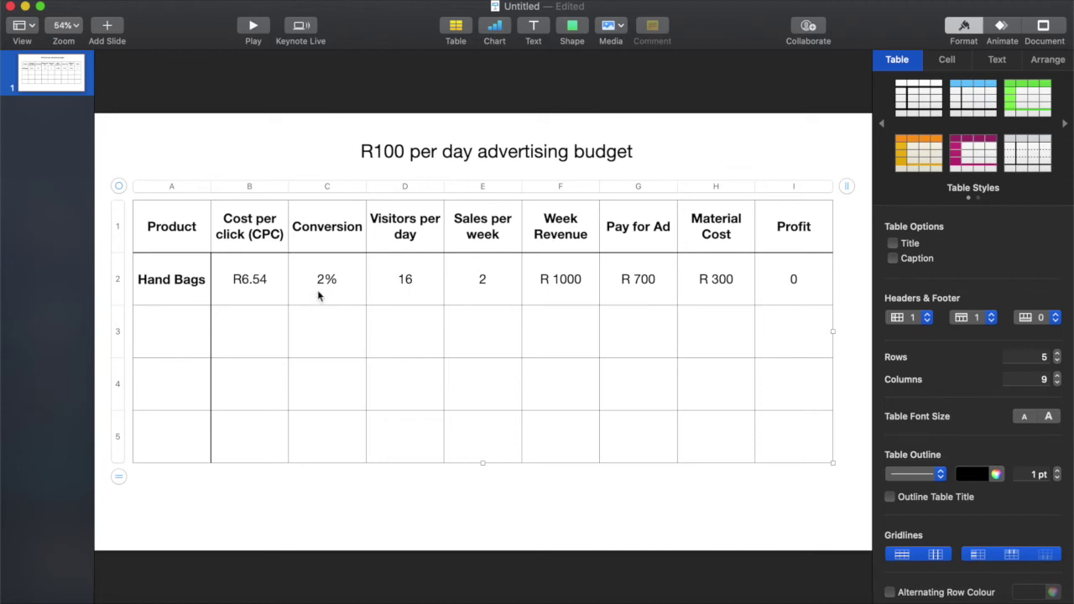
left_click(485, 283)
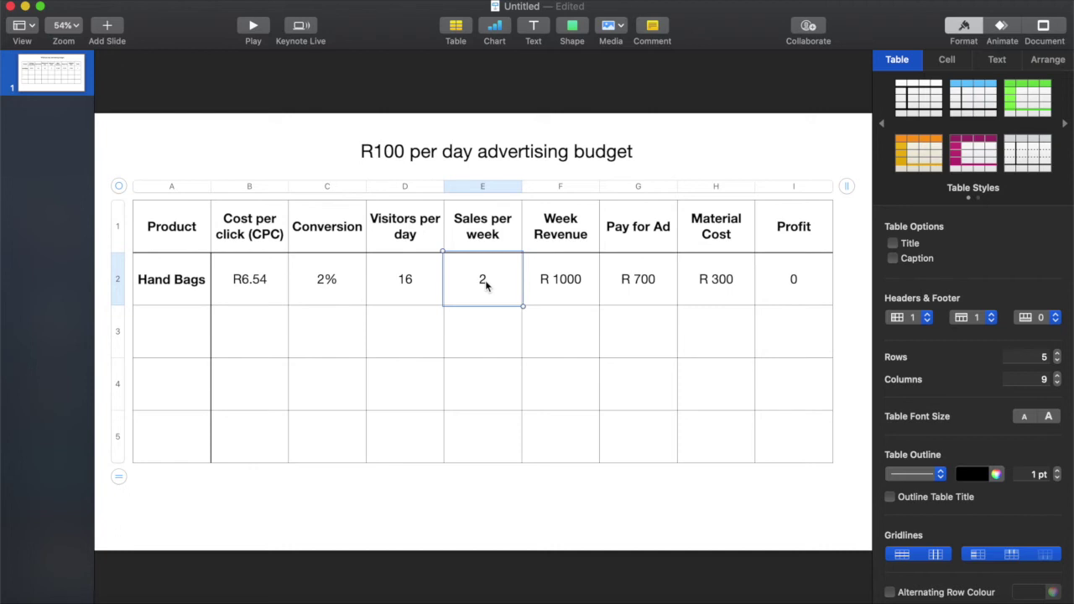
key("ctrl+Right")
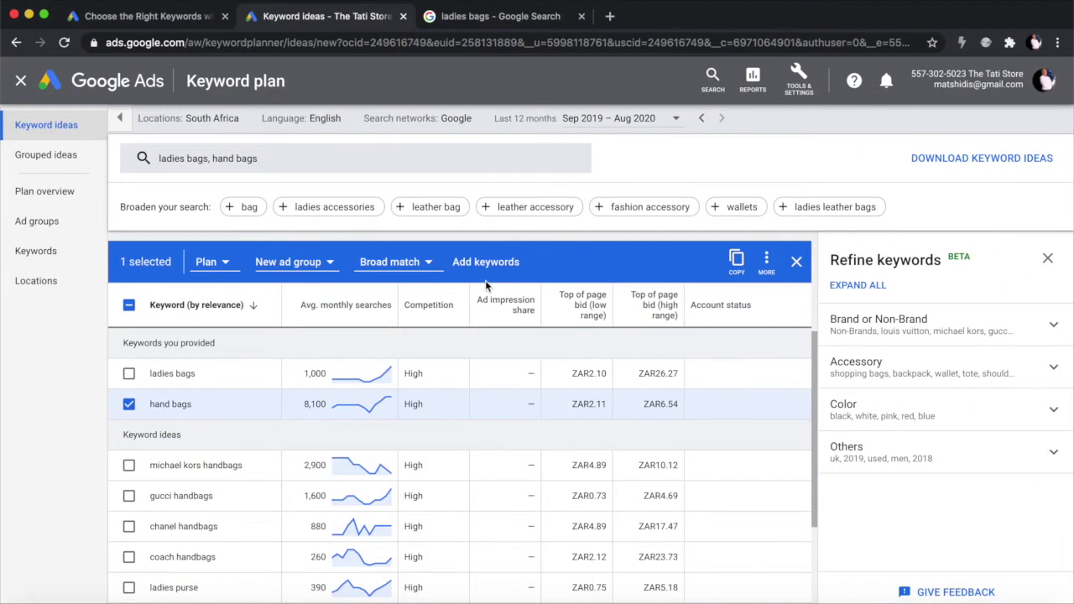
left_click(505, 19)
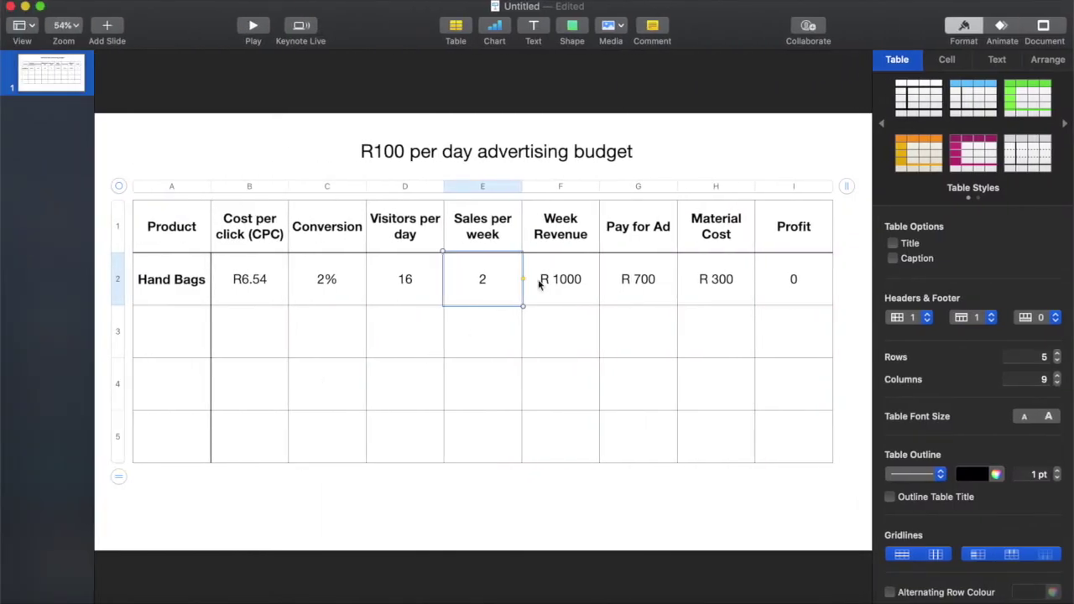
left_click(568, 285)
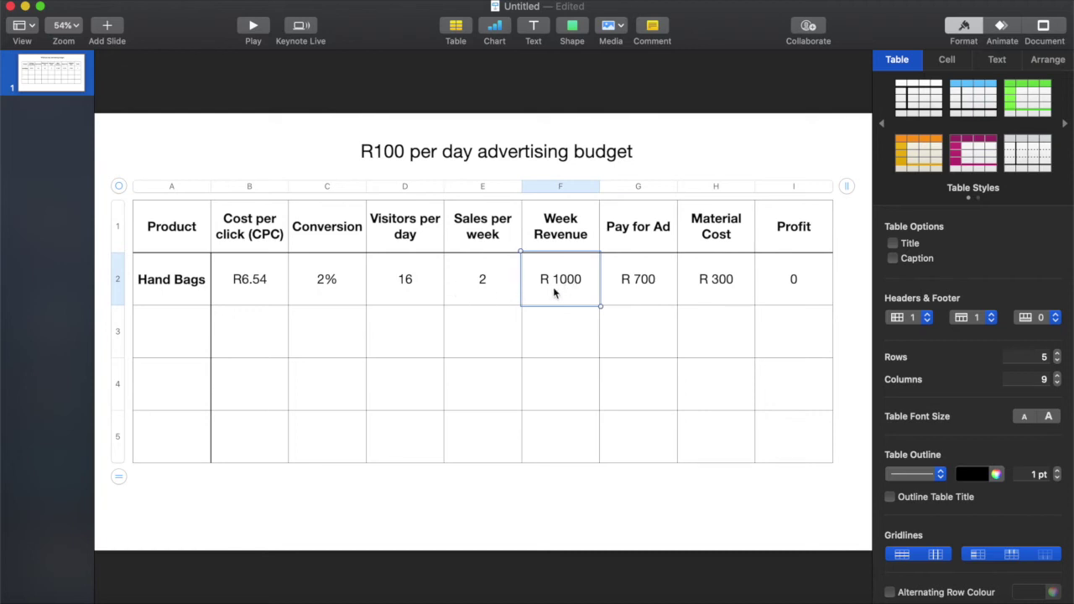
left_click(645, 289)
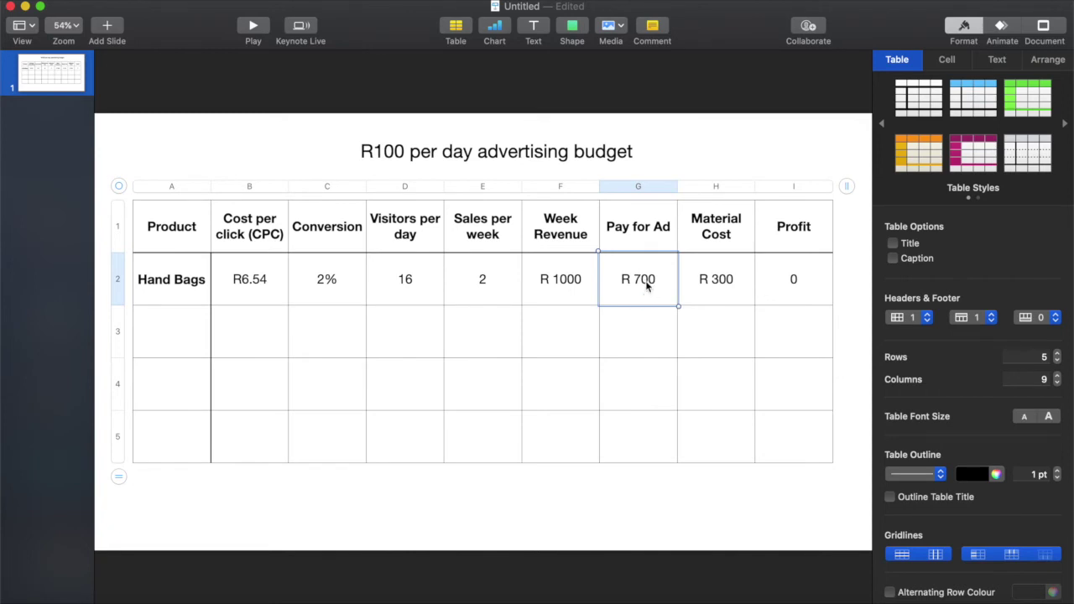
left_click(731, 288)
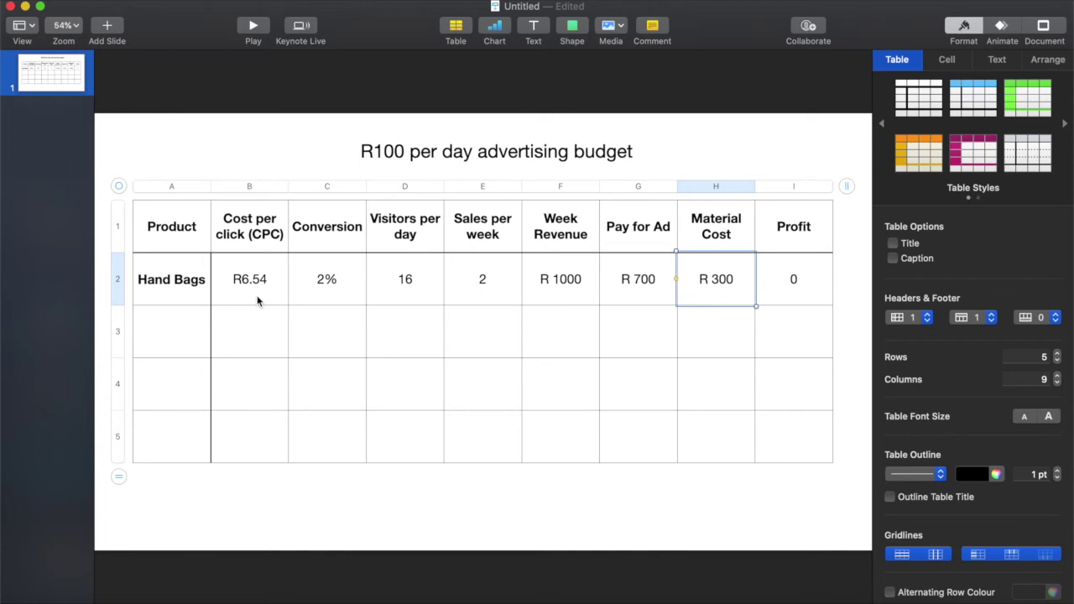
Step: Enter a cost per click of R0.2 in the empty row below Hand Bags
left_click(252, 333)
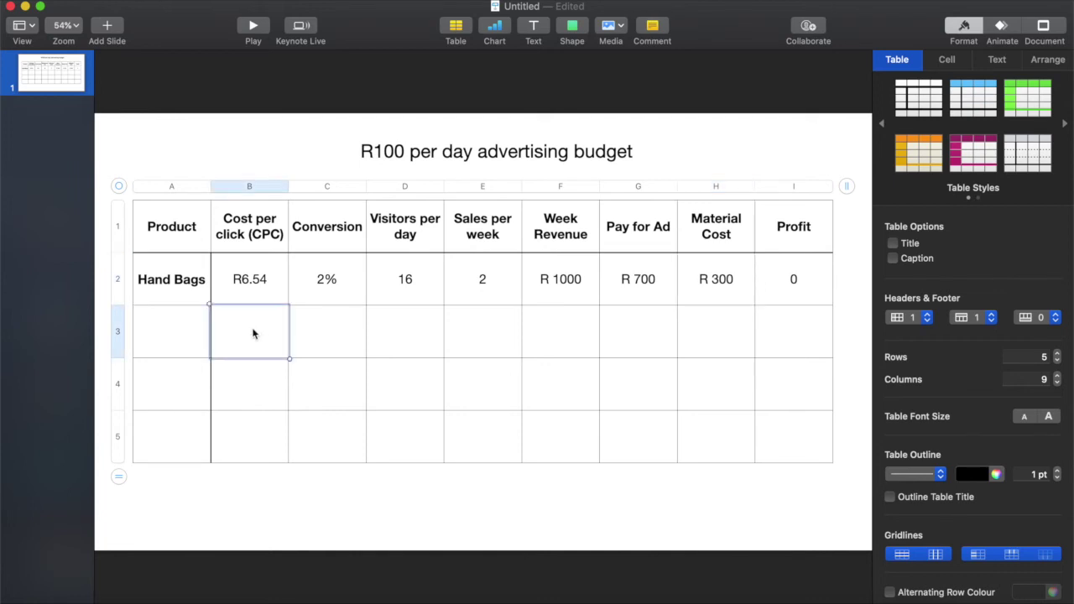
type("R")
type("0.")
type("40")
key("BackSpace")
key("BackSpace")
type("2")
Step: Fill row 3 with a conversion of 2%, 500 visitors per day and 10 sales per week
left_click(341, 332)
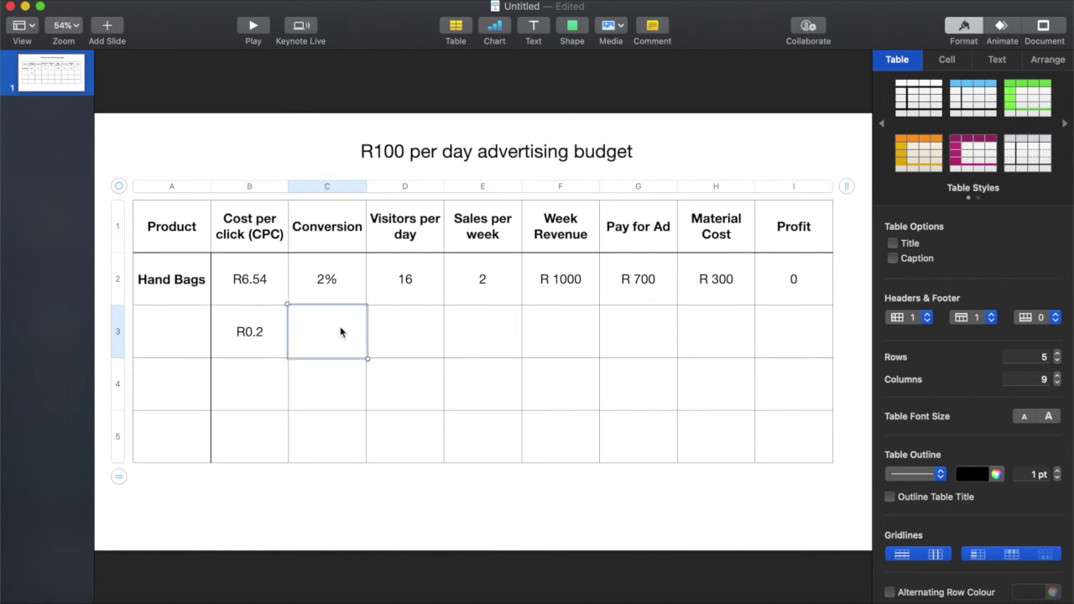
type("2%")
left_click(398, 345)
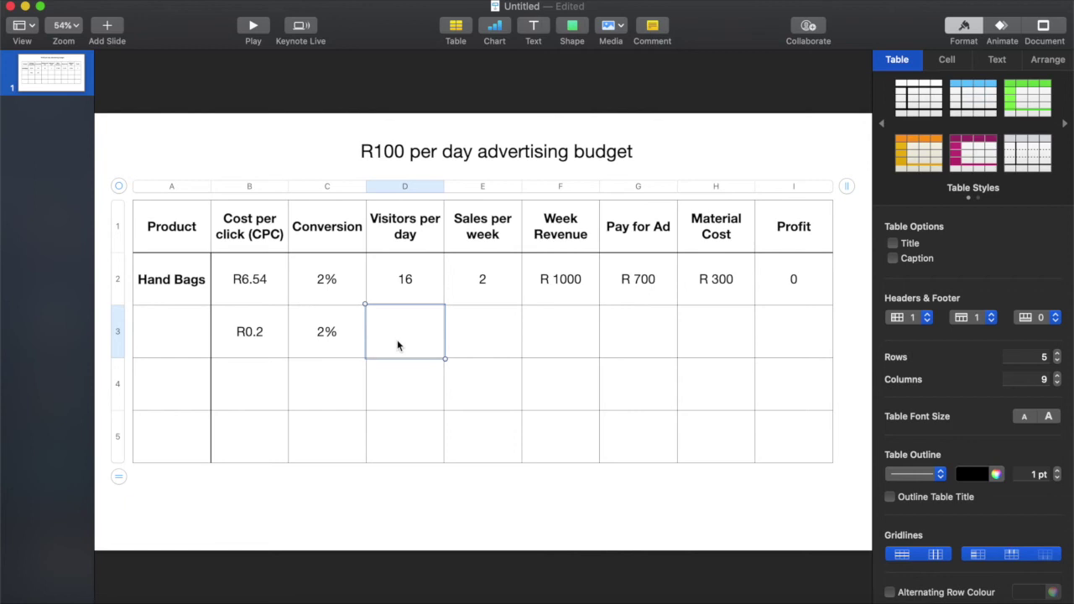
type("500")
left_click(495, 332)
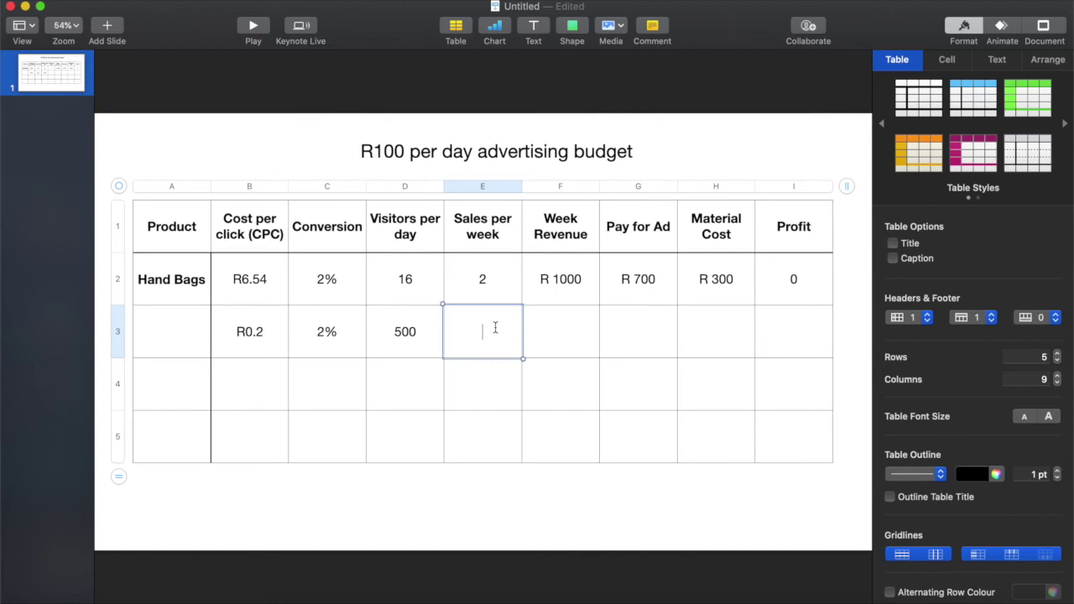
type("10")
Step: Enter a week revenue of R 3000 and an ad payment of R 700 in row 3
left_click(558, 334)
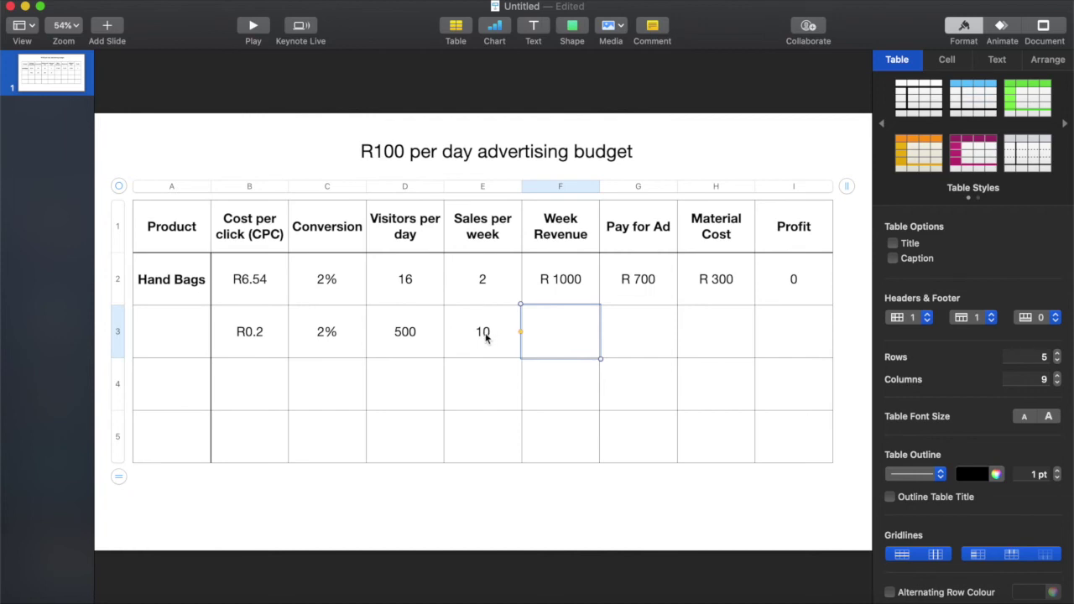
left_click(563, 335)
type("R")
type("3000")
left_click(639, 334)
type("R700")
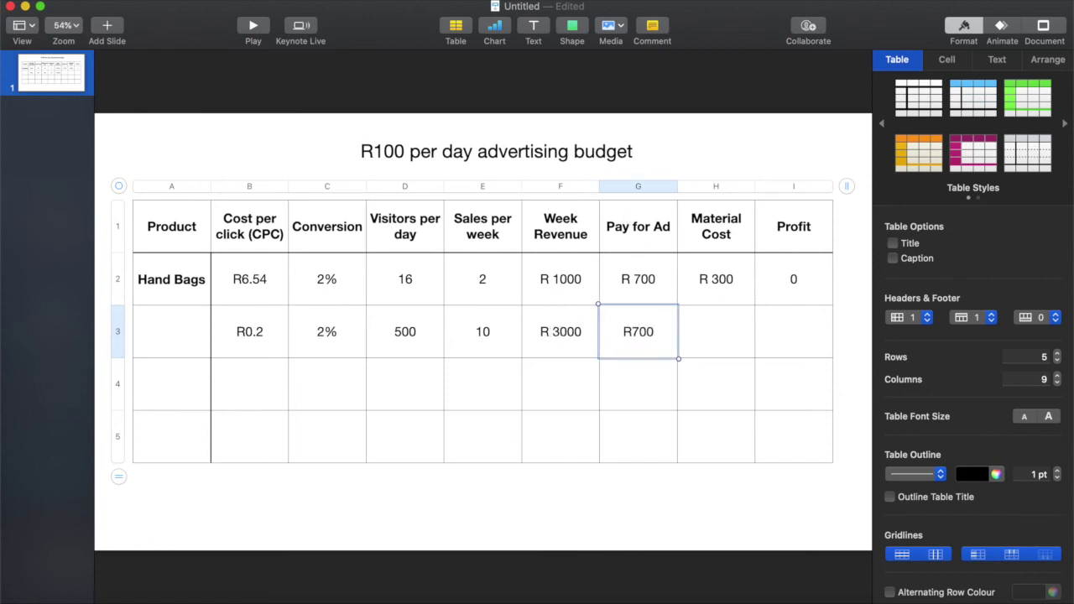
Step: Enter a material cost of R1000 in row 3 of the budget table
left_click(716, 344)
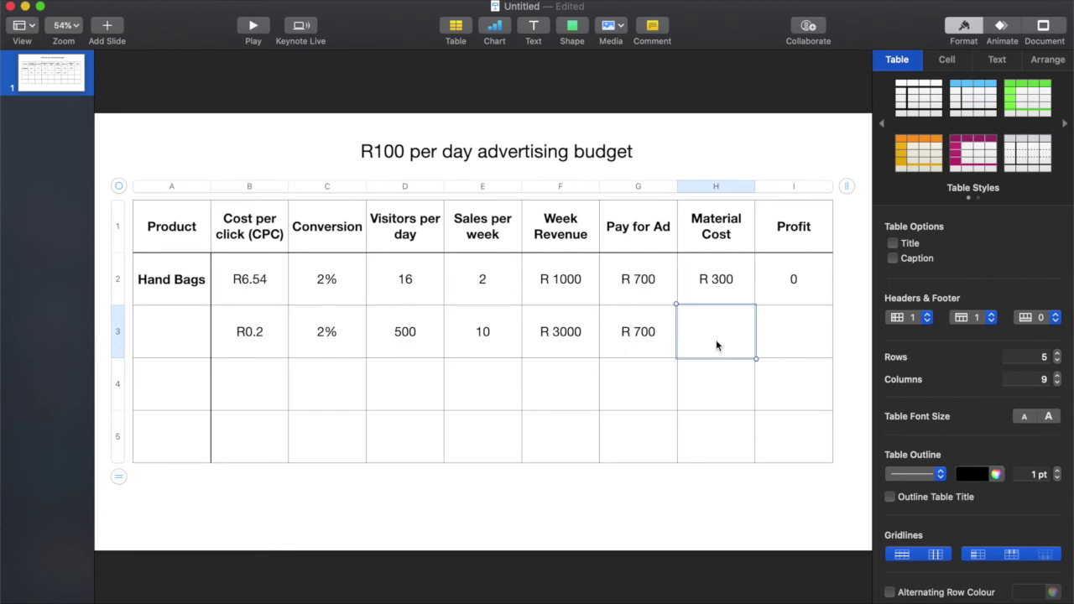
type("R1000")
key("BackSpace")
type("0")
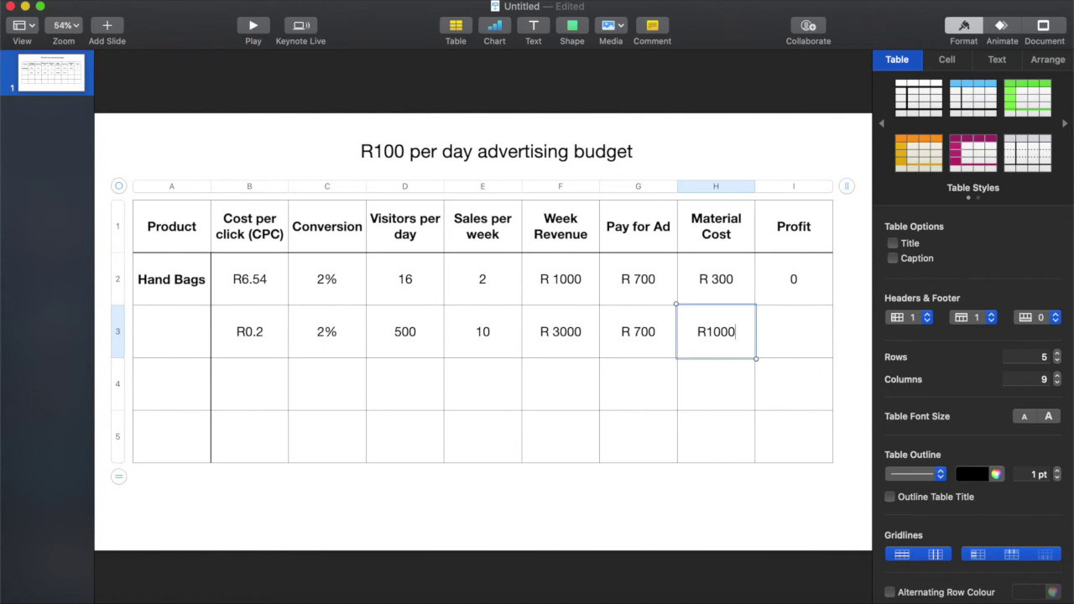